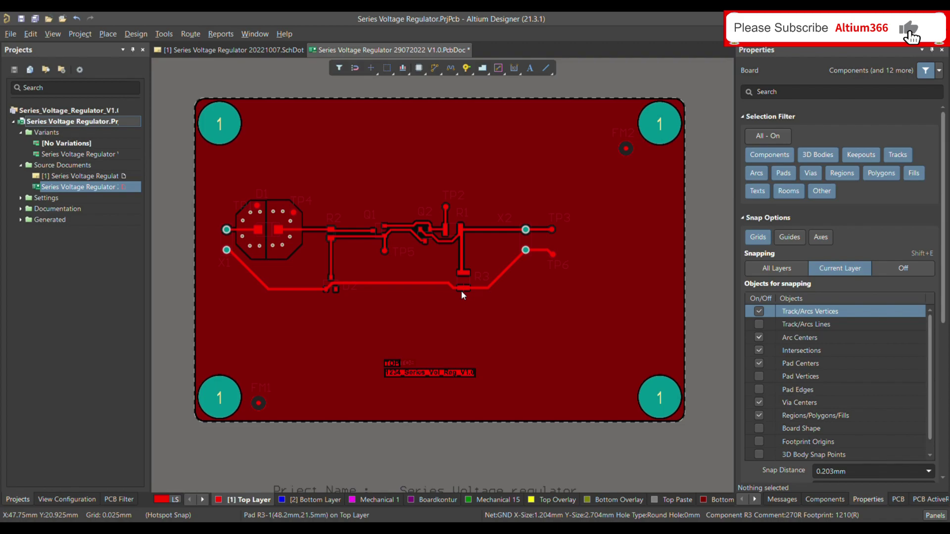
- Zoom in on the copper pour at the board's left edge, then back out to the whole board
scroll(183, 268, "up", 6, "ctrl")
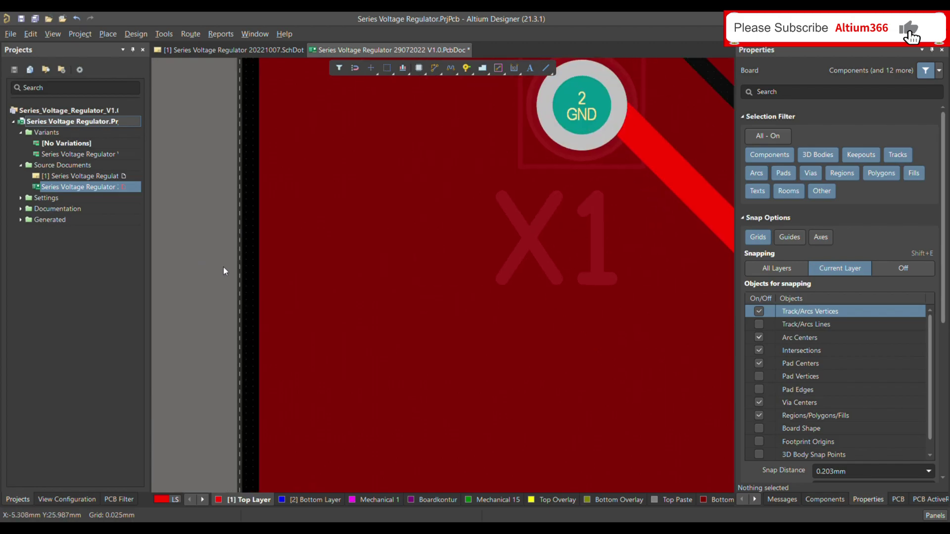
scroll(239, 279, "up", 3, "ctrl")
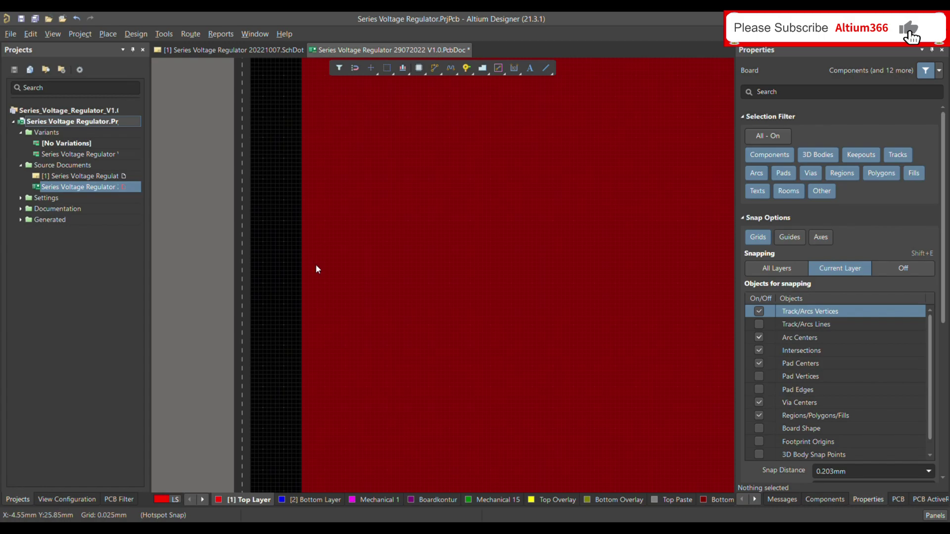
scroll(283, 278, "up", 3)
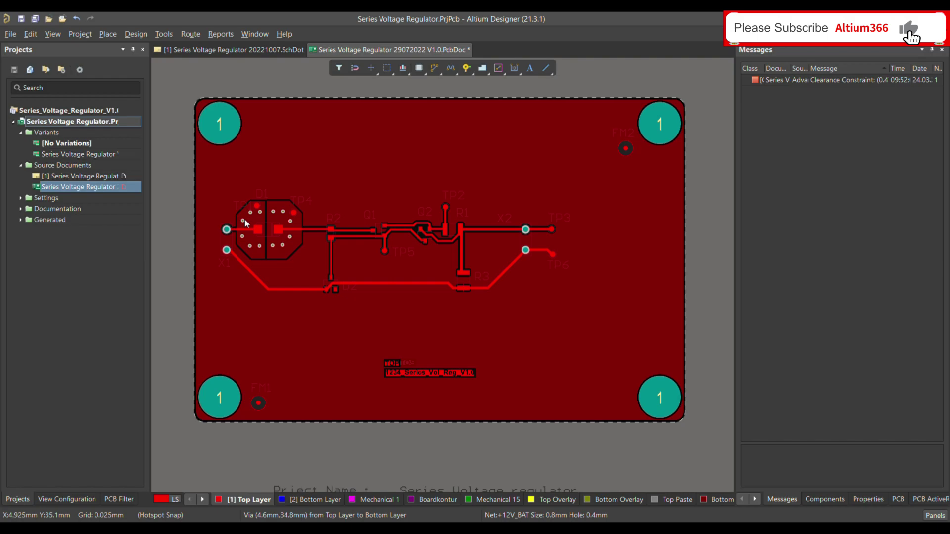
- Open the design rules editor with D, R, list the Clearance rules and inspect Clearance_THT_Boardcontur
key("d")
key("r")
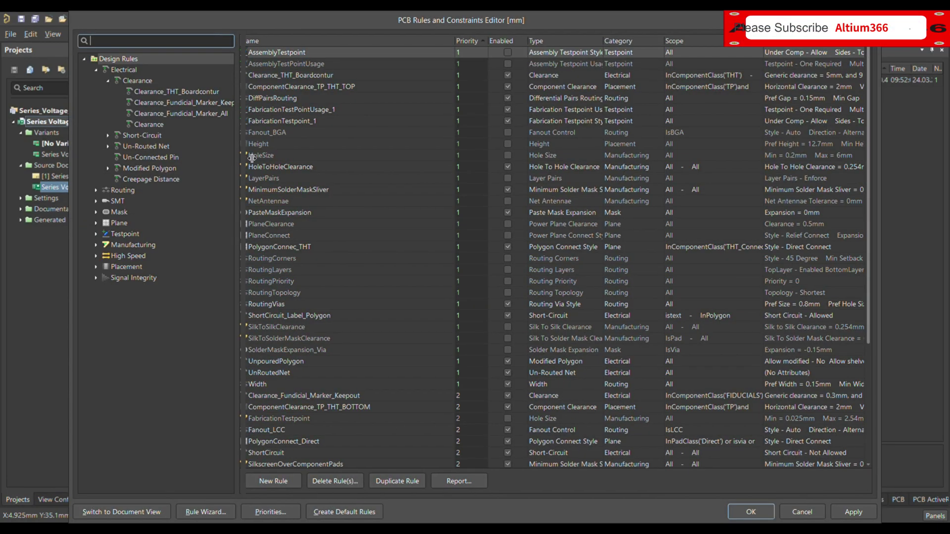
left_click_drag(235, 111, 276, 111)
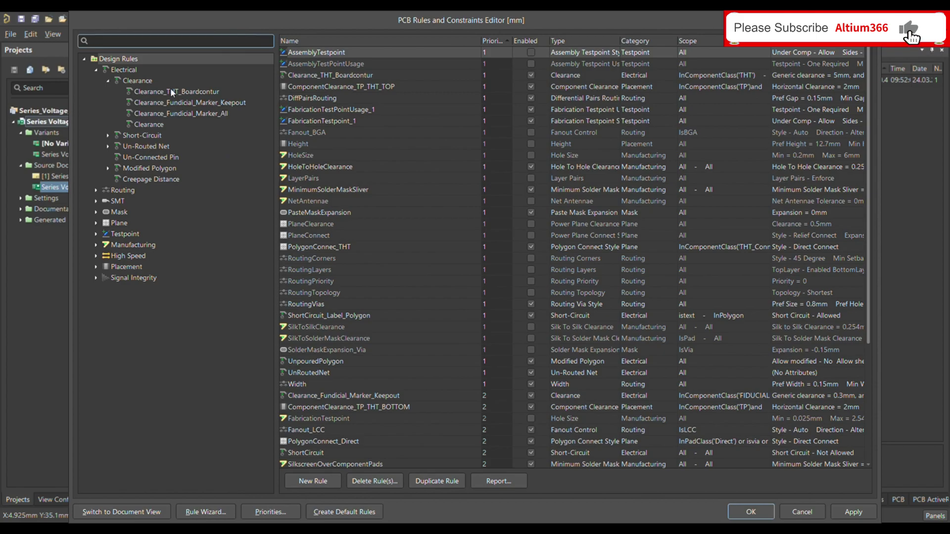
left_click(137, 82)
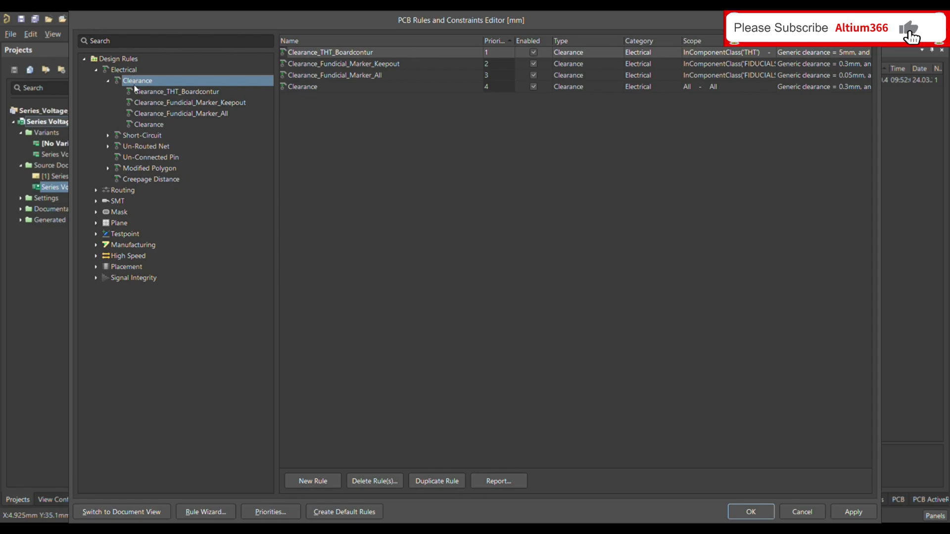
left_click(164, 92)
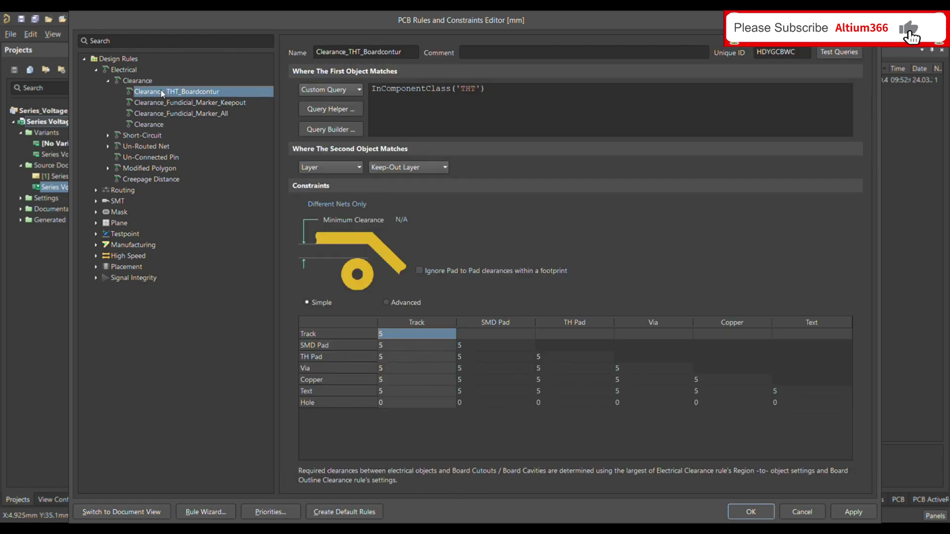
left_click(150, 83)
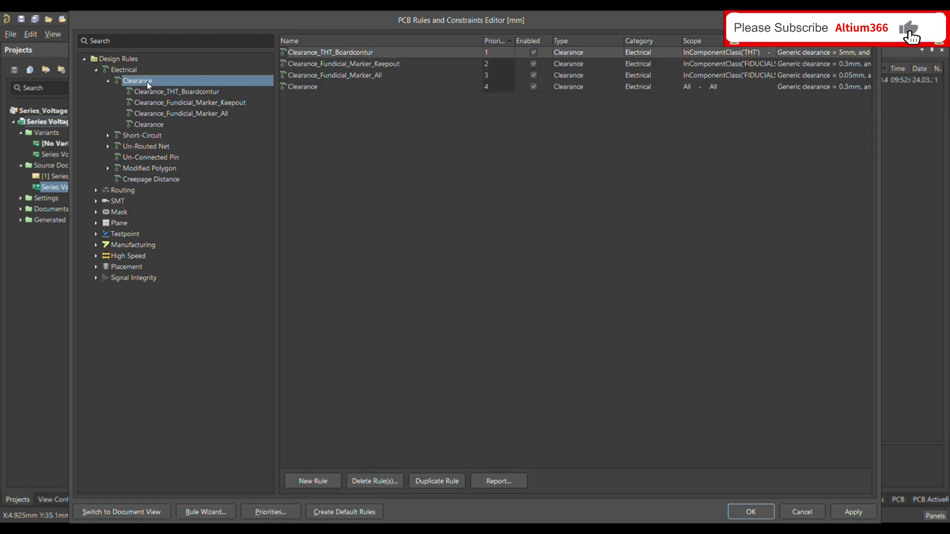
right_click(139, 83)
- Create Clearance_1, rename it Clearance_Copper_Boardkontour, and set its first object to Custom Query
left_click(173, 89)
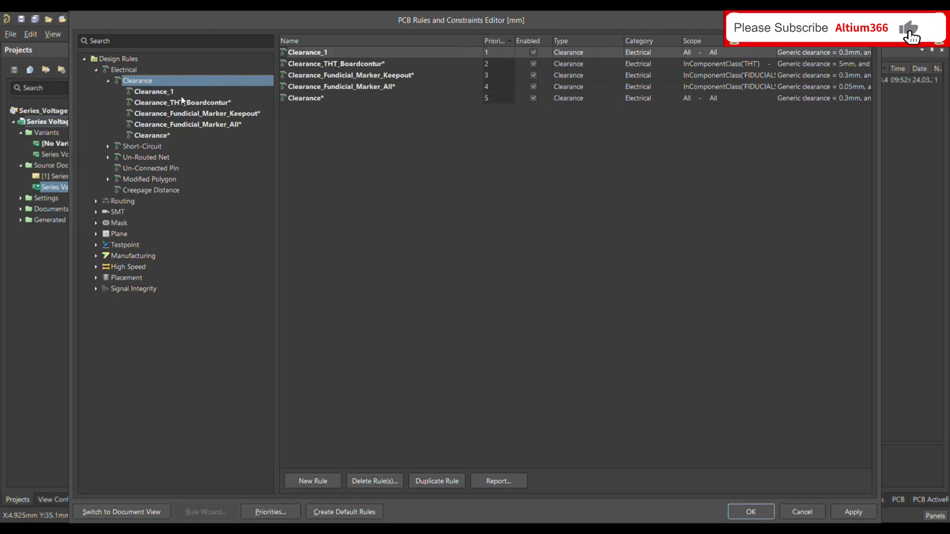
left_click(167, 92)
left_click(373, 53)
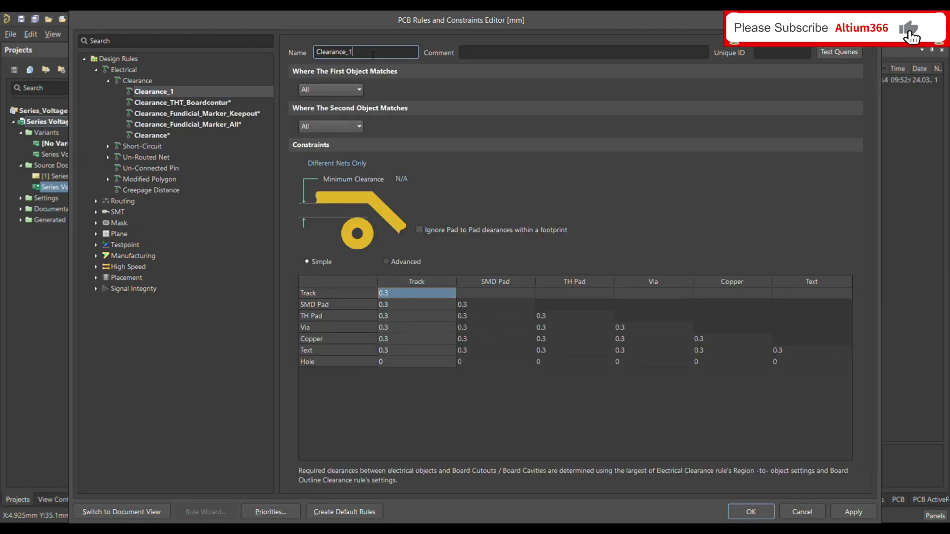
key("BackSpace")
type("Copper_Boardkontou")
type("r")
left_click(353, 84)
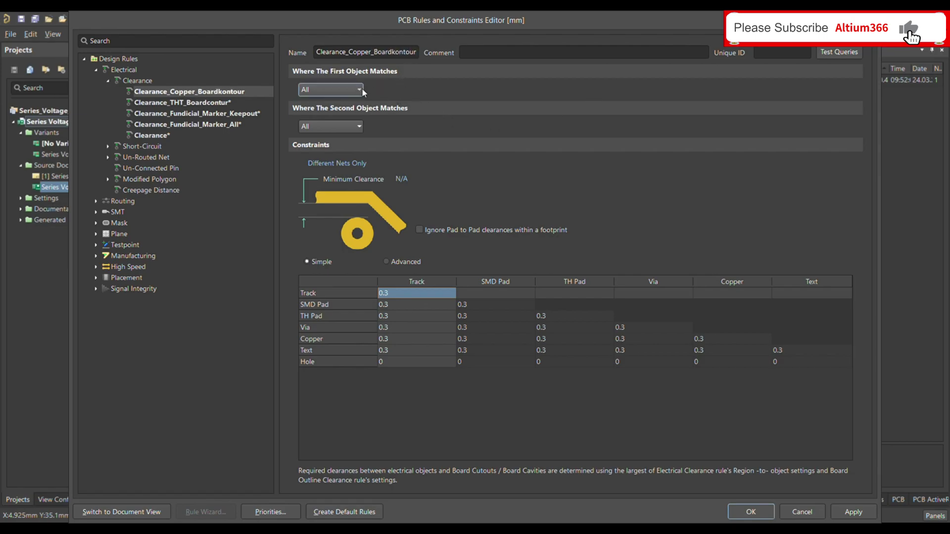
left_click(347, 150)
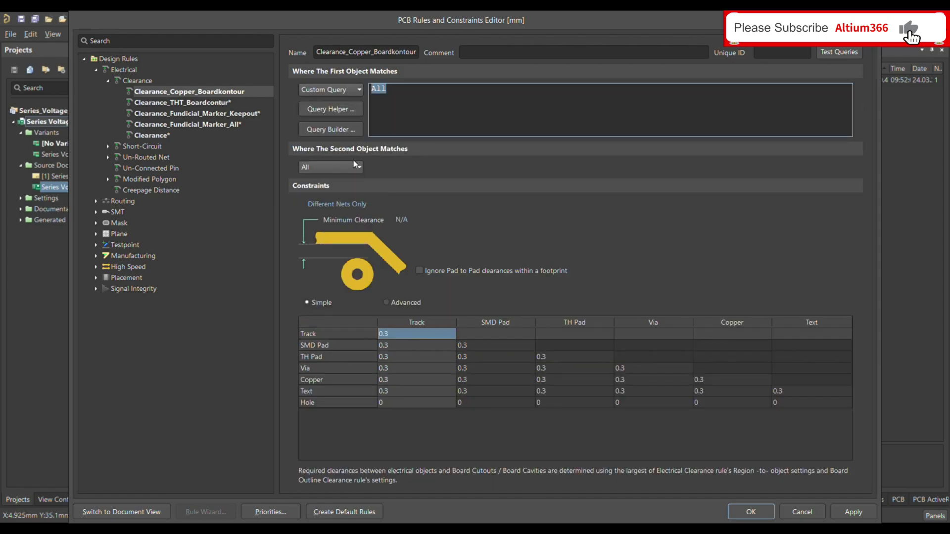
left_click(428, 91)
- Replace the All query with InLayerClass('Electrical Layers') or IsVia or IsText or IsPad
key("ctrl+a")
type("In")
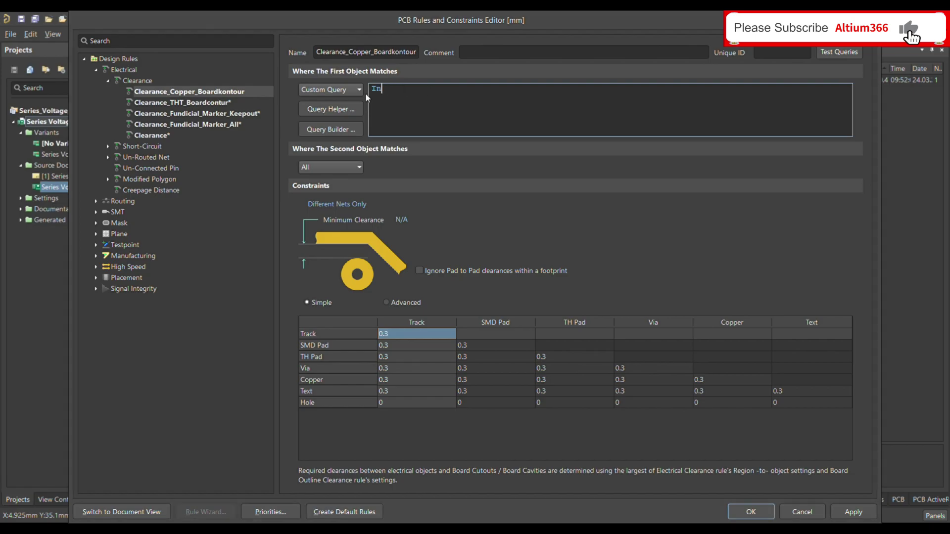
type("LayerClass('Electr")
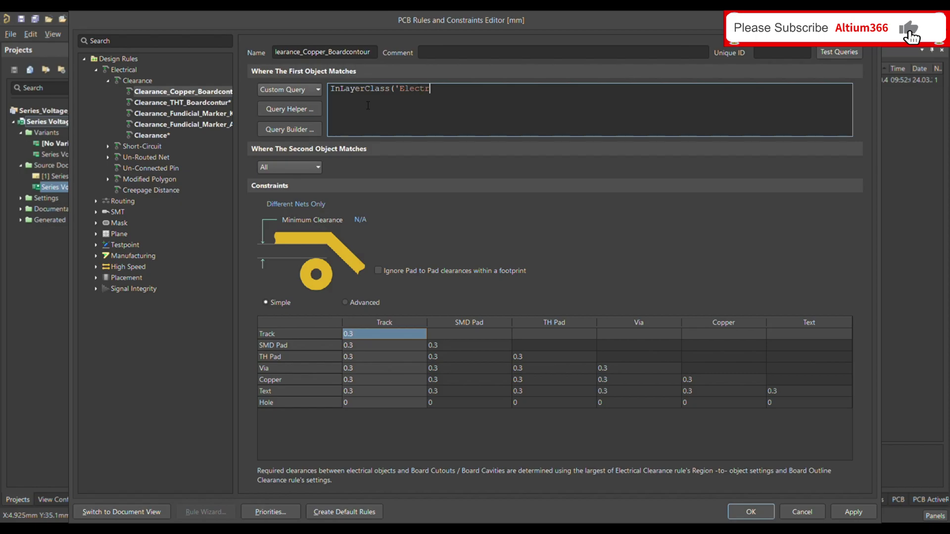
type("ical Layers)")
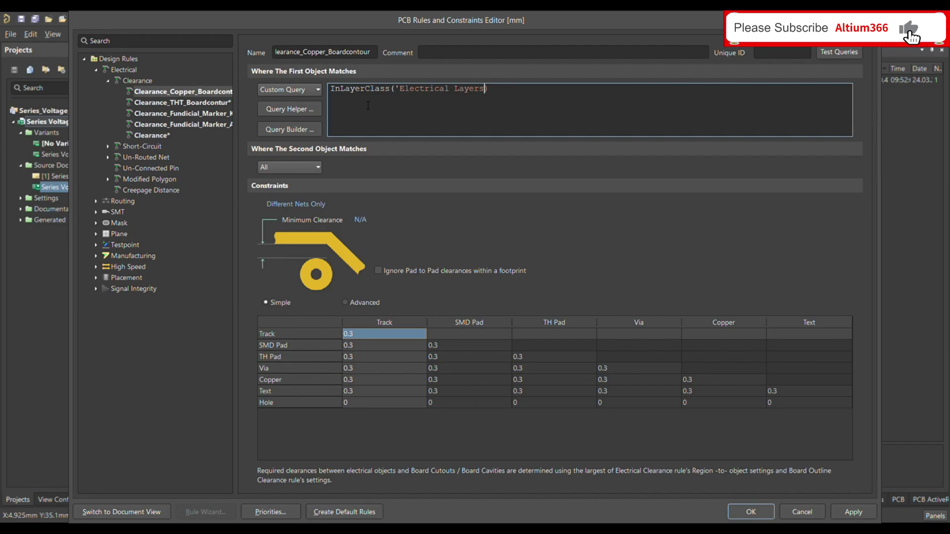
key("Left")
type("'")
type("or is vi")
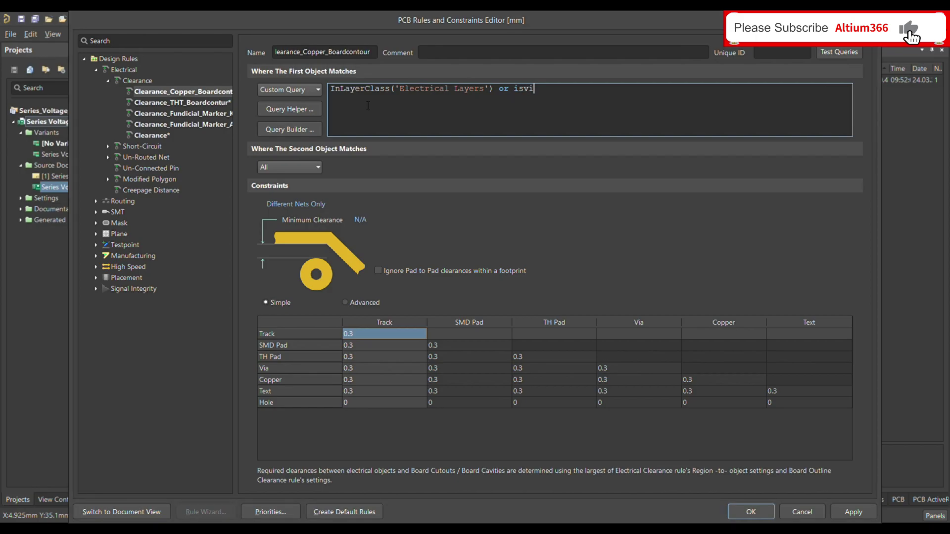
type("a")
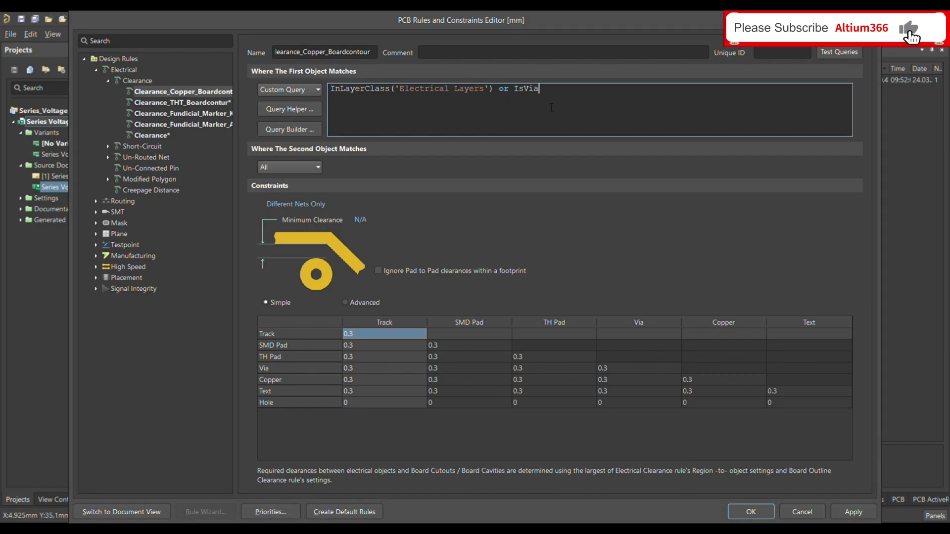
type(" or istext or")
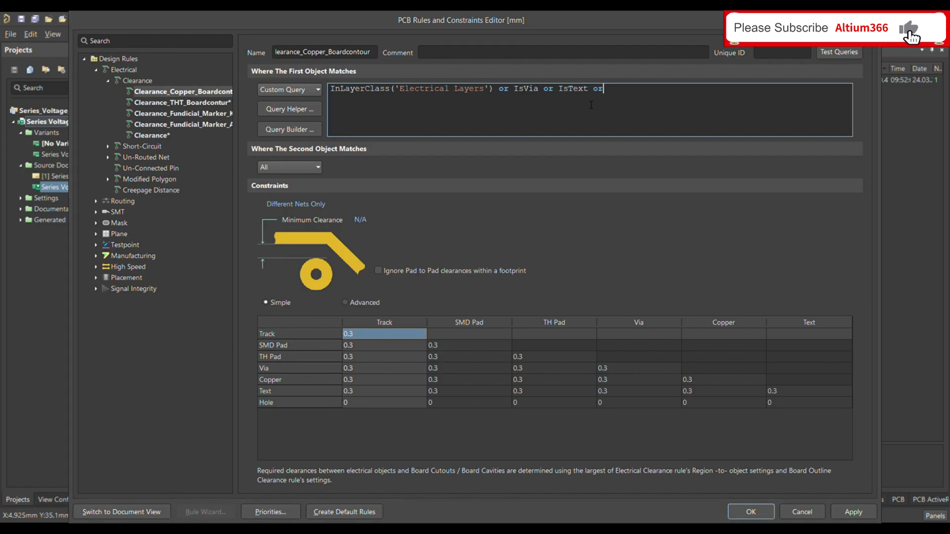
type(" ispad")
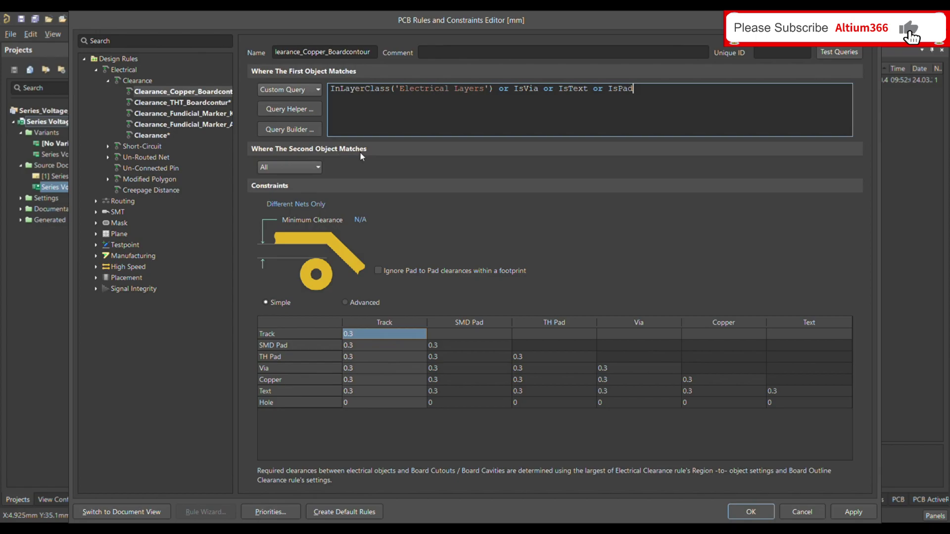
- Scope the second object to the Keep-Out Layer, apply the rule, and return to the board
left_click(318, 166)
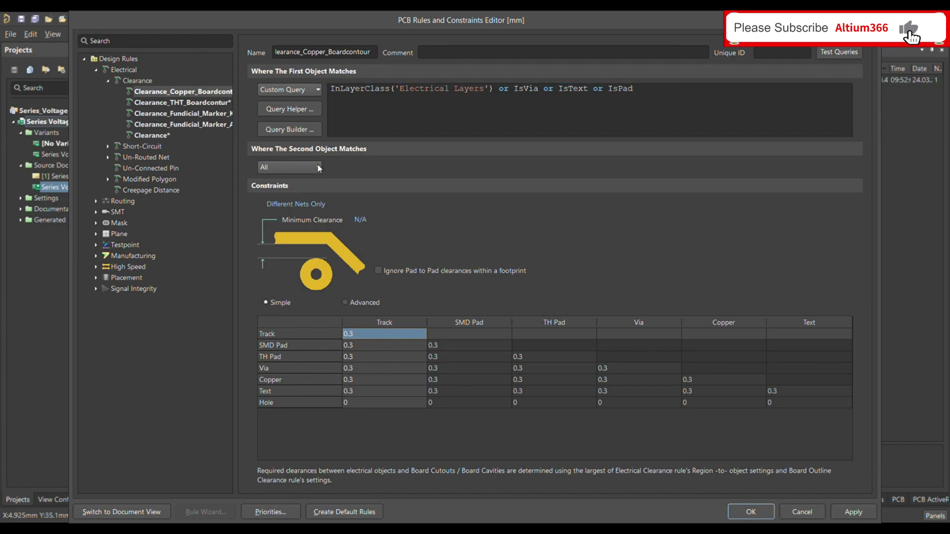
left_click(284, 206)
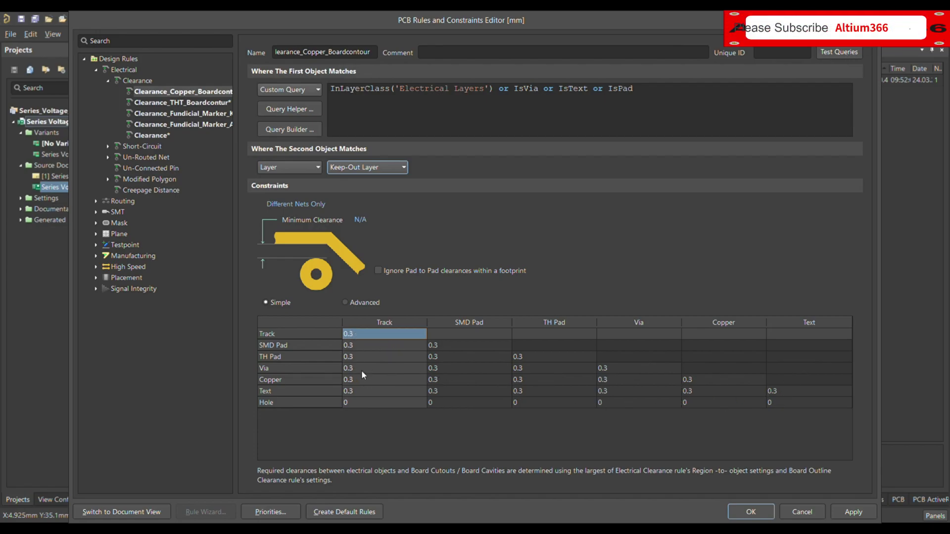
left_click(865, 515)
key("Return")
scroll(199, 213, "up", 4, "ctrl")
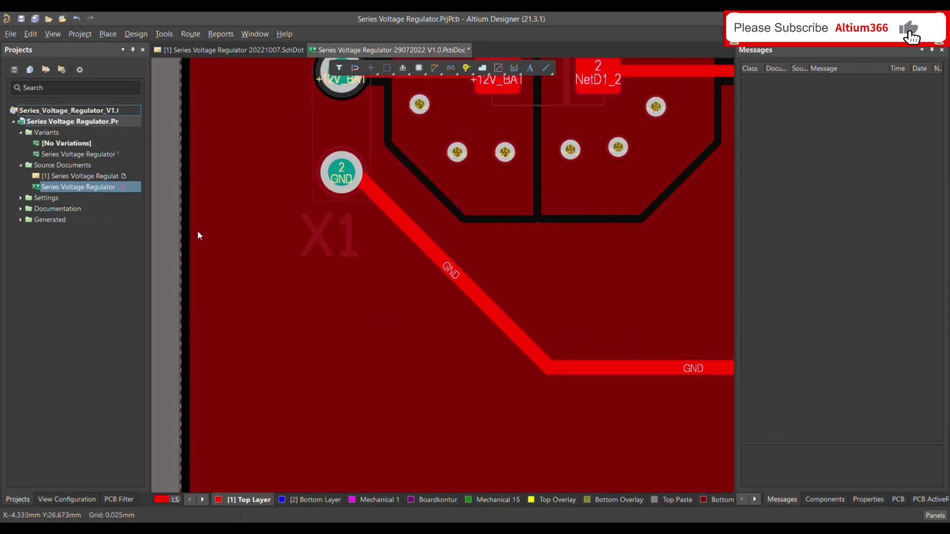
- Measure from the board's left edge to the copper pour with Ctrl+M, finding 0.3 mm
scroll(199, 235, "down", 2, "ctrl")
scroll(282, 203, "up", 5, "ctrl")
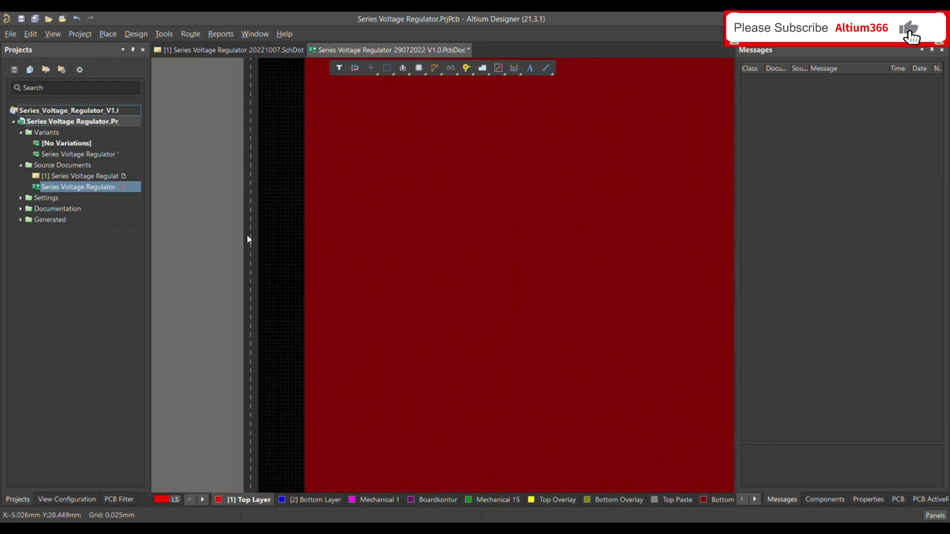
key("ctrl+m")
scroll(267, 254, "up", 3, "ctrl")
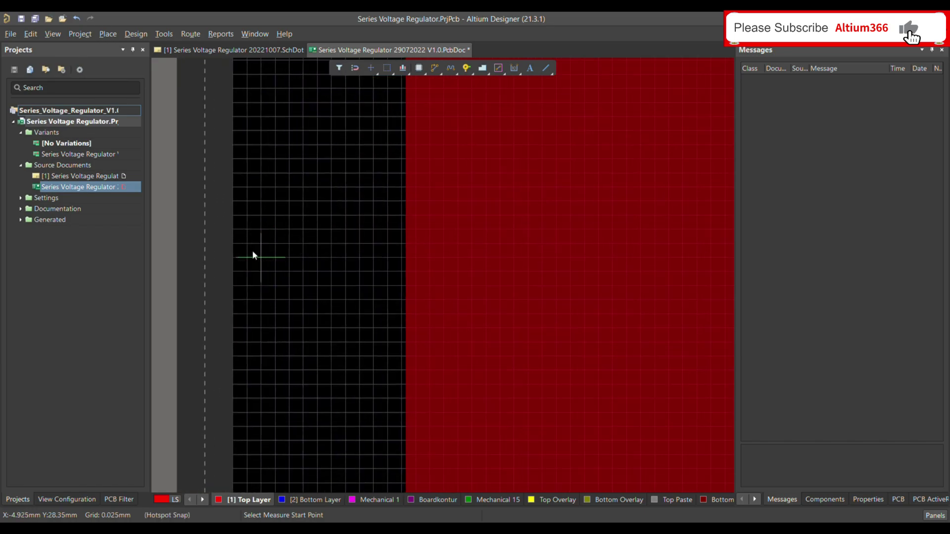
left_click(233, 256)
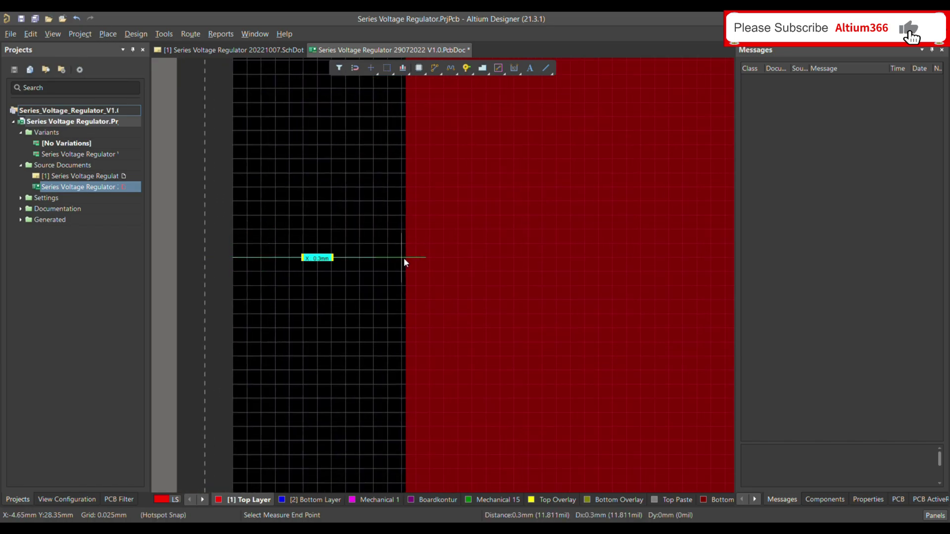
left_click(404, 257)
right_click(403, 258)
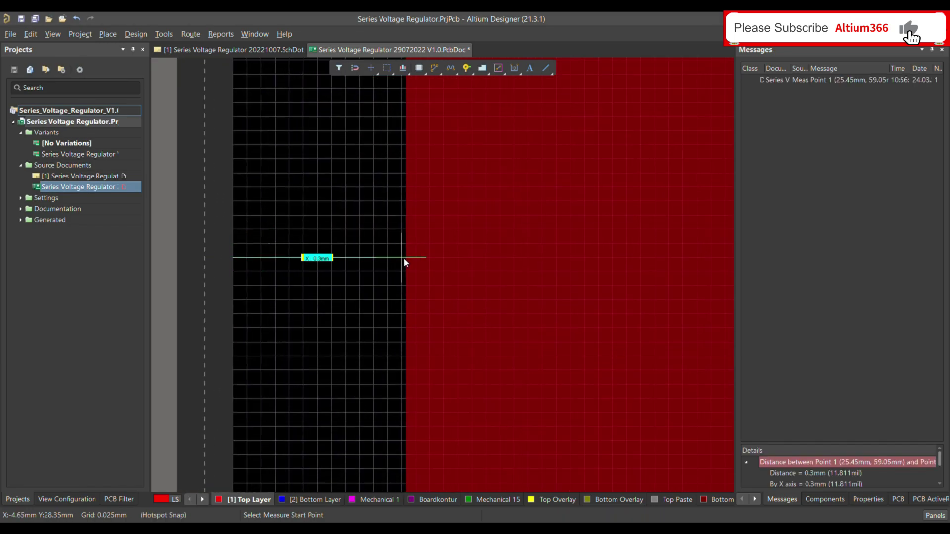
scroll(411, 257, "down", 5, "ctrl")
scroll(410, 258, "up", 2, "ctrl")
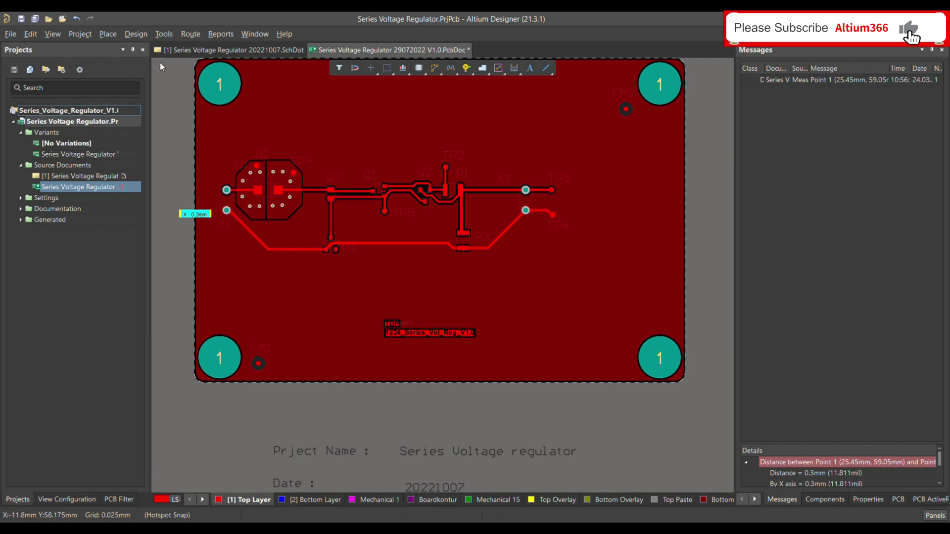
scroll(295, 143, "up", 2)
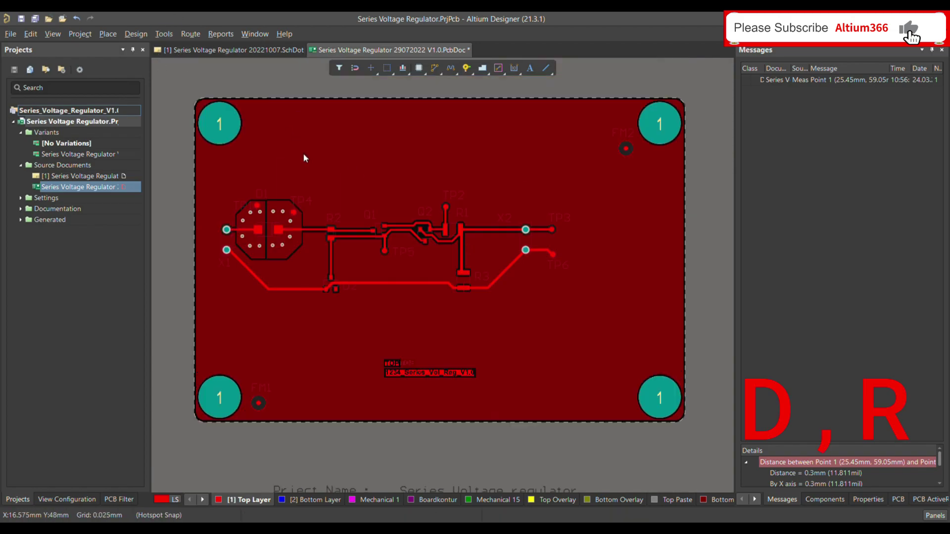
- Set every clearance cell in the rule's matrix to 2 mm and save the rule
key("d")
key("r")
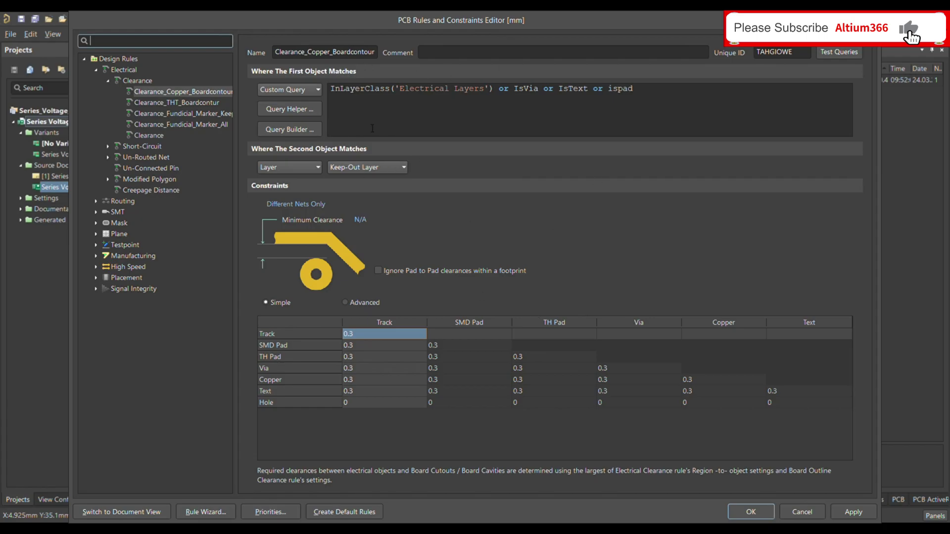
left_click_drag(347, 334, 773, 392)
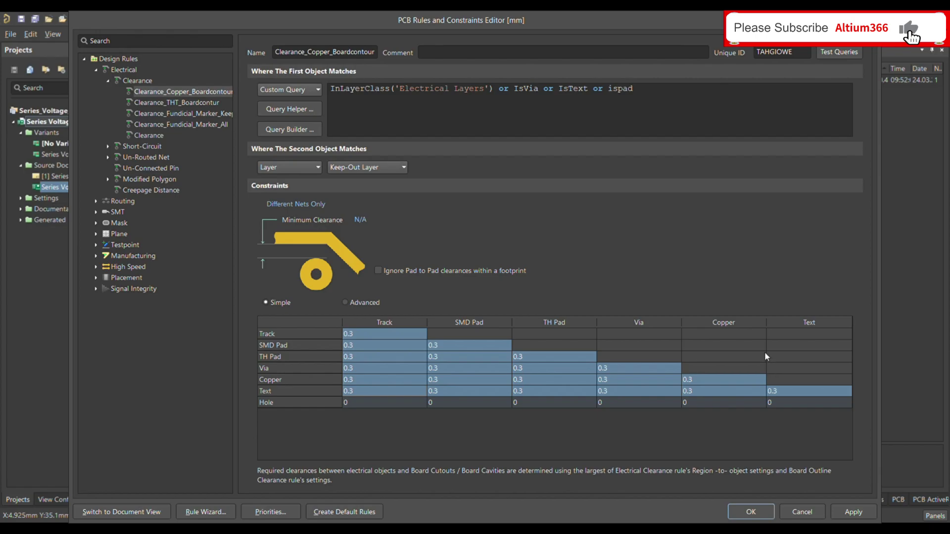
type("2")
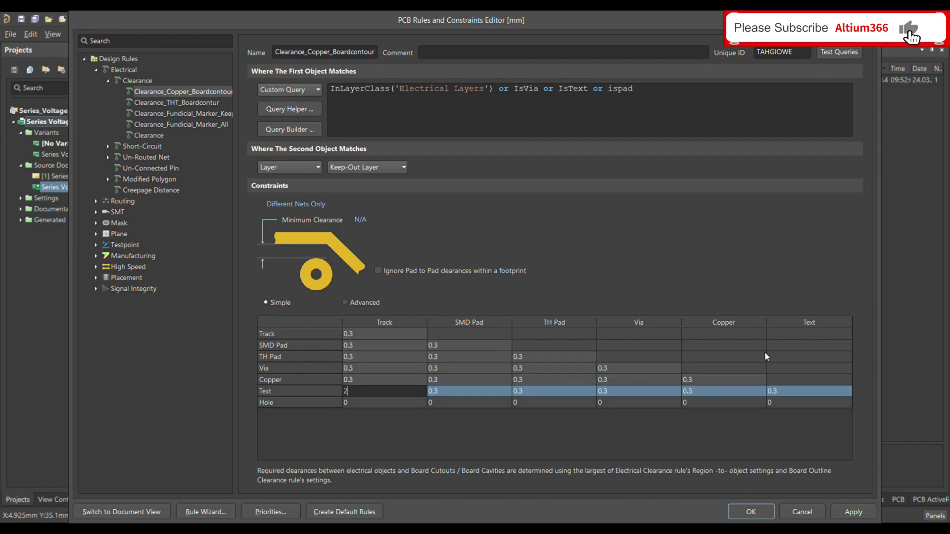
key("Return")
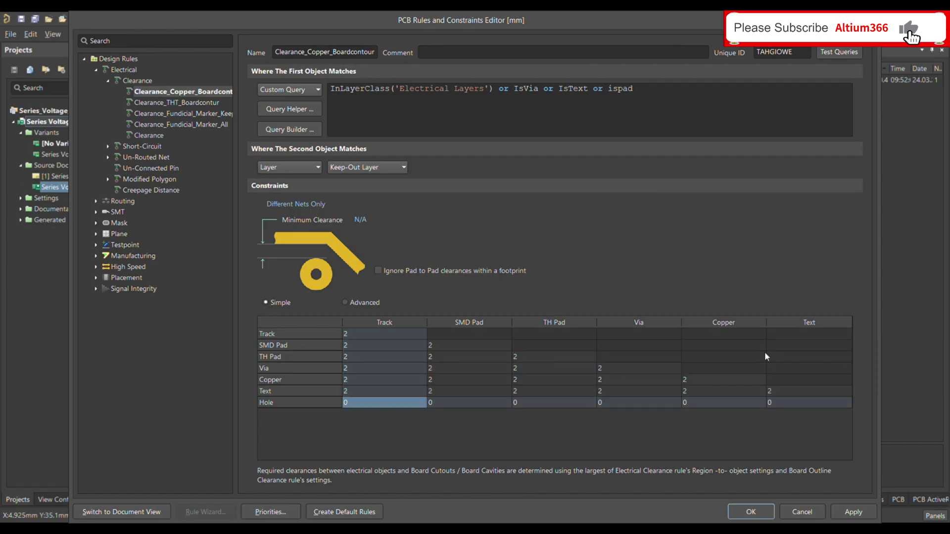
left_click(848, 510)
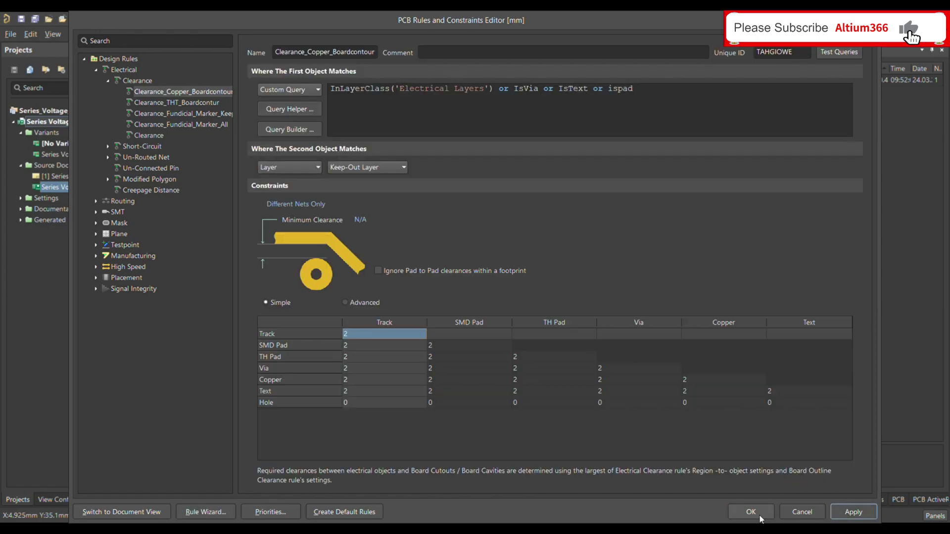
left_click(751, 512)
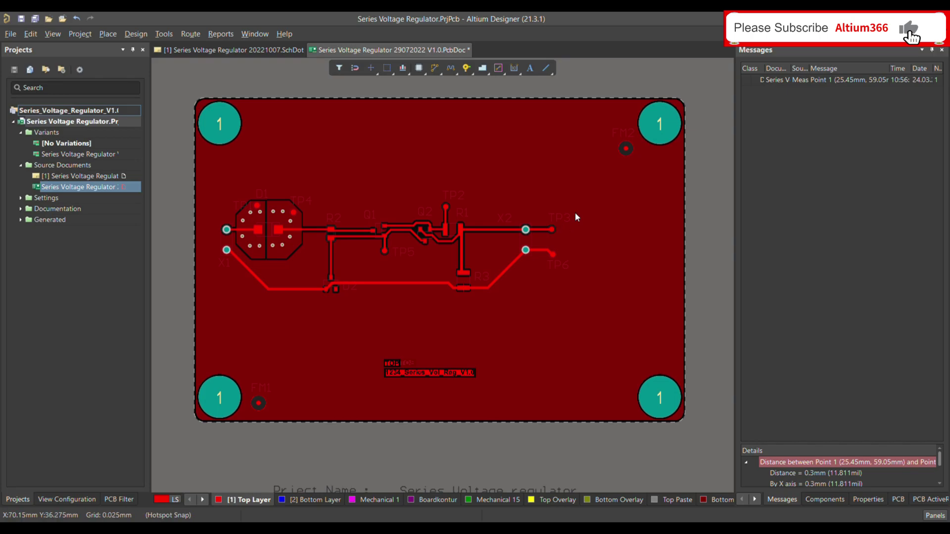
- Repour all polygons so the copper follows the new 2 mm clearance
left_click(375, 327)
right_click(234, 277)
mouse_move(280, 401)
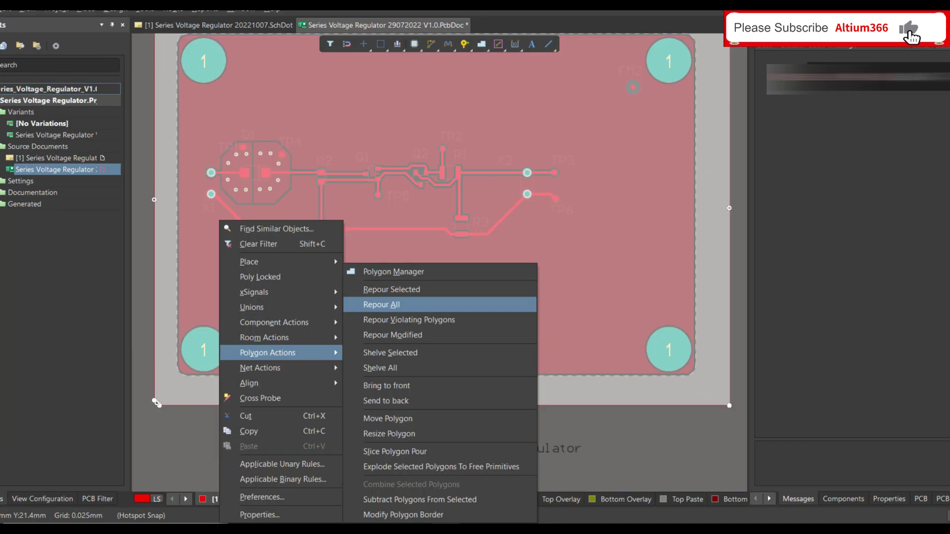
left_click(381, 304)
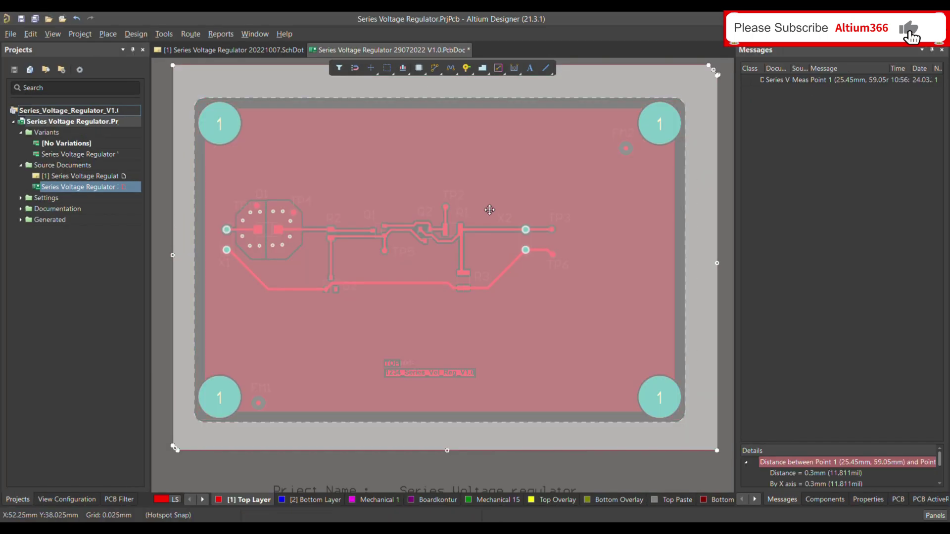
- Measure the gap between the board outline and the repoured copper, confirming 2 mm
scroll(191, 213, "up", 5, "ctrl")
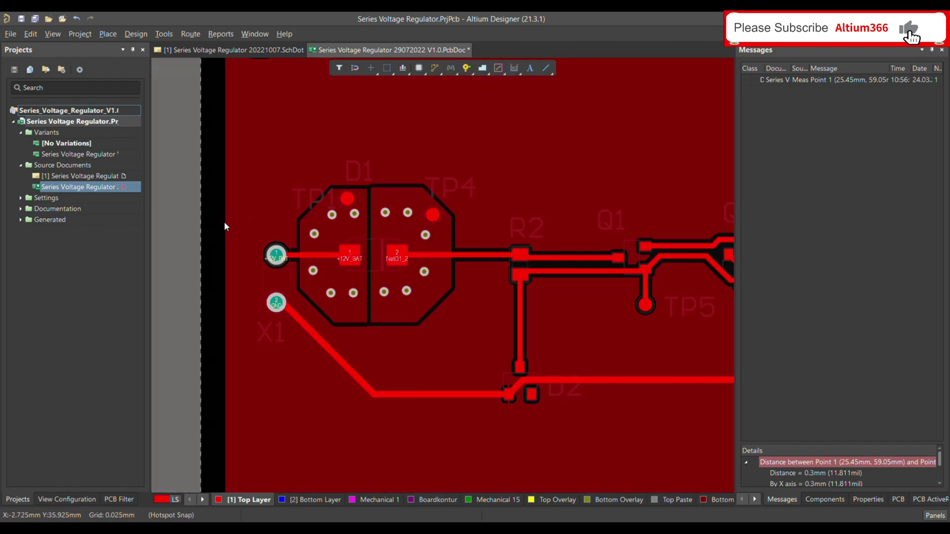
scroll(218, 226, "up", 5, "ctrl")
key("ctrl+m")
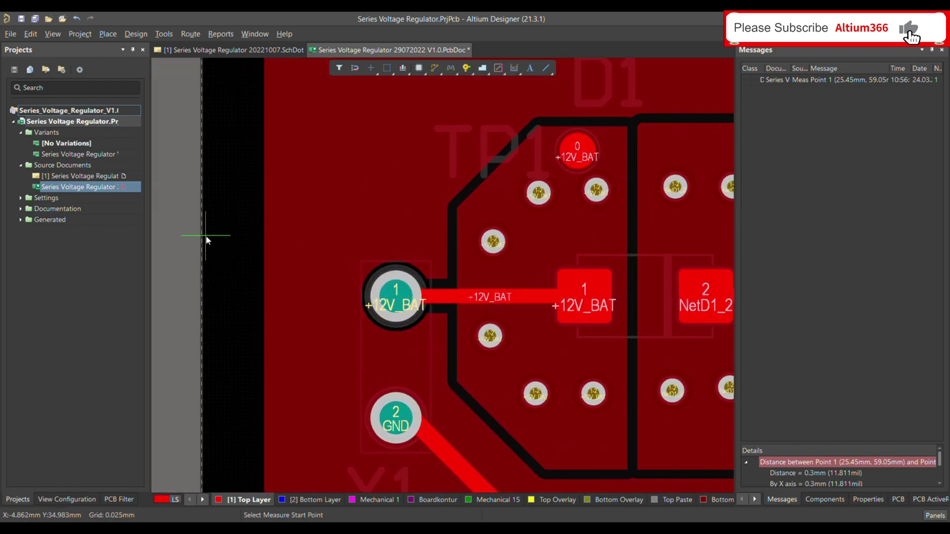
scroll(202, 242, "up", 4, "ctrl")
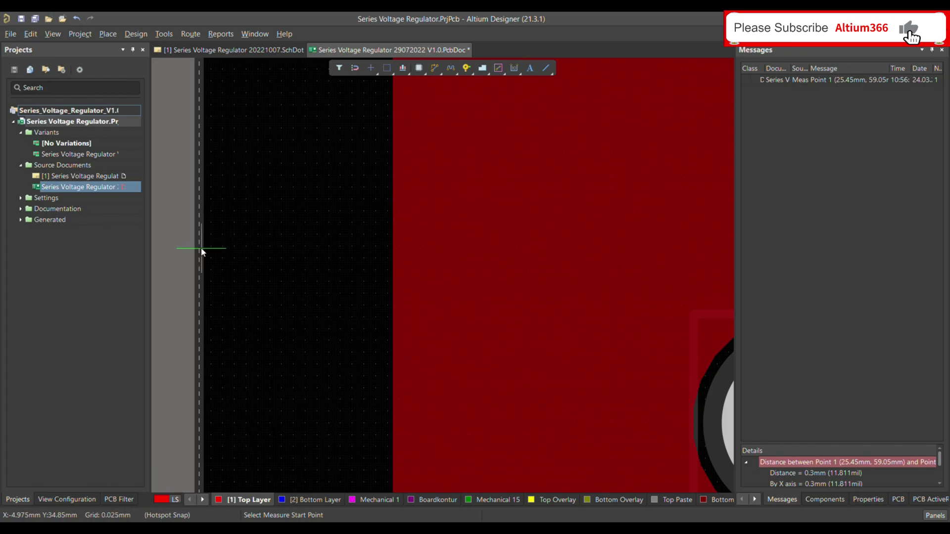
left_click(198, 249)
scroll(198, 249, "up", 2, "ctrl")
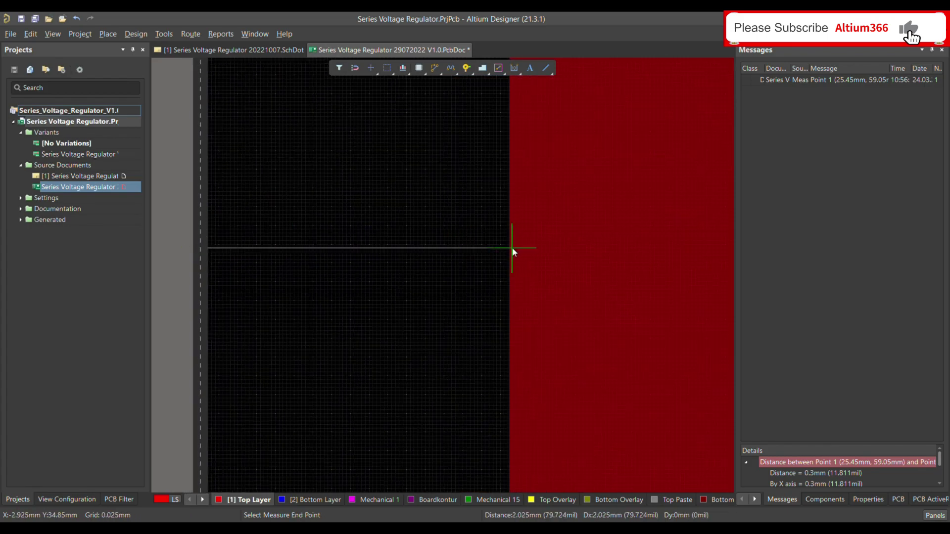
scroll(484, 254, "up", 3, "ctrl")
left_click(500, 253)
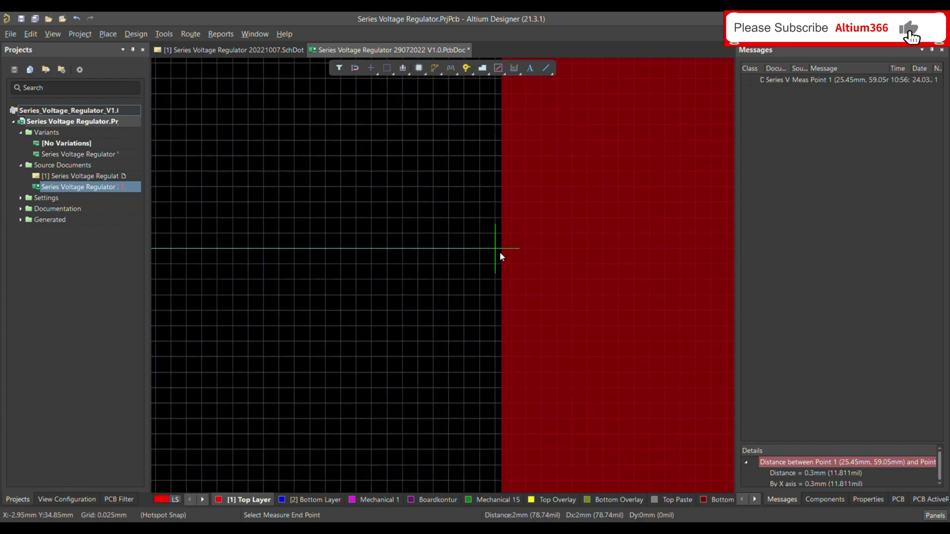
key("Escape")
- Fit the whole board in view and reopen the design rules editor with D, R
key("ctrl+Page_Down")
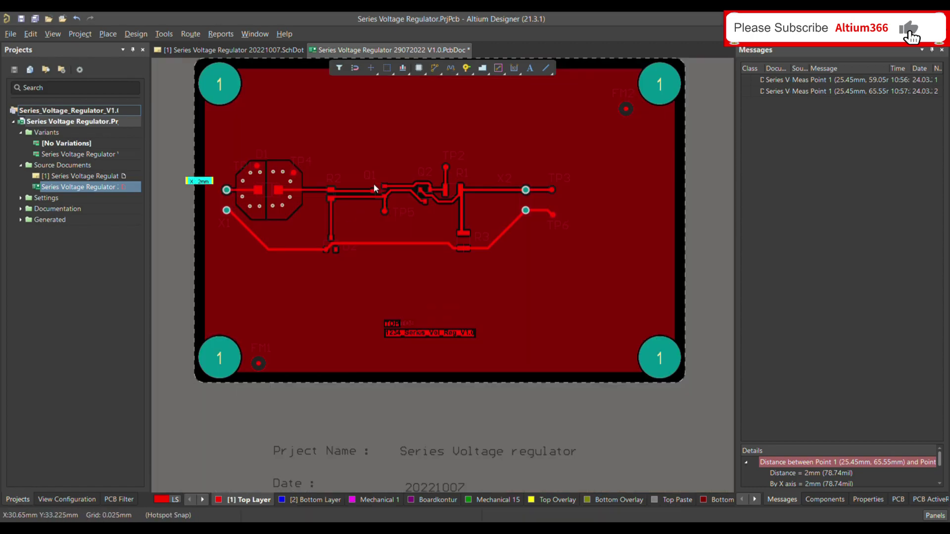
scroll(226, 245, "up", 2, "ctrl")
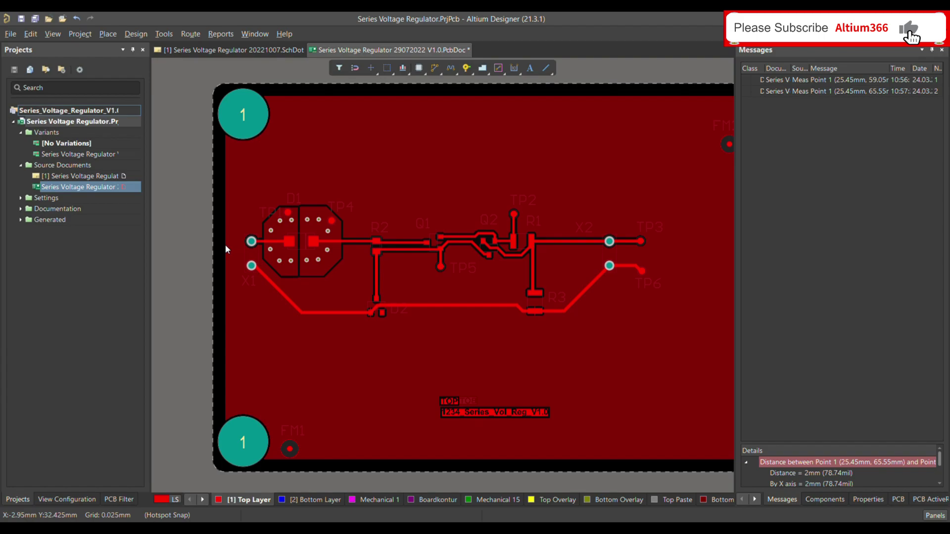
scroll(216, 242, "up", 3, "ctrl")
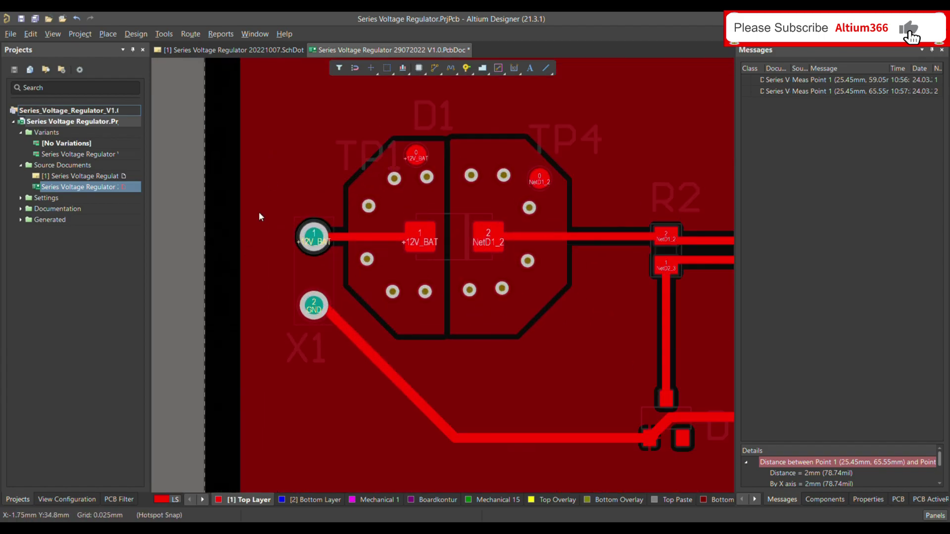
scroll(260, 245, "down", 3, "ctrl")
key("d")
key("r")
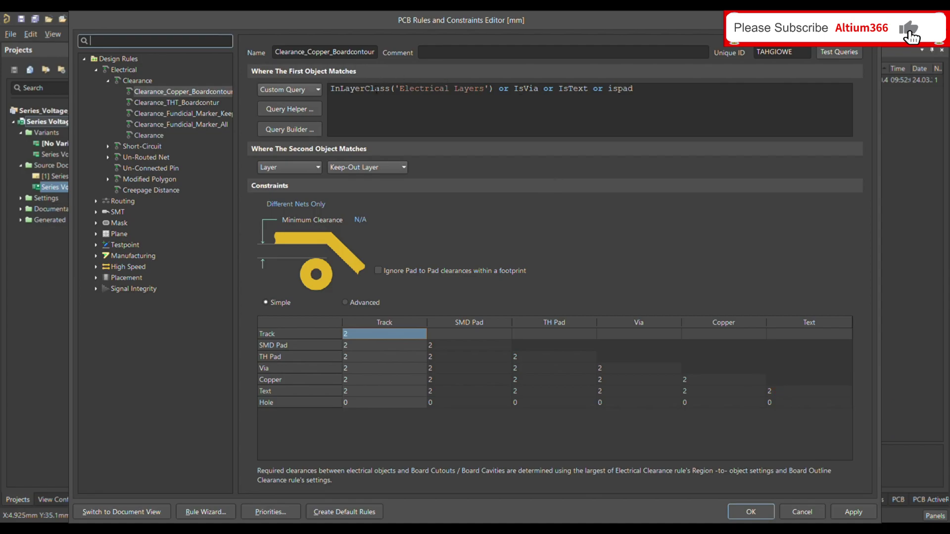
- Put the cursor in the Clearance_Copper_Boardcontour rule's first-object query box for editing
left_click(393, 94)
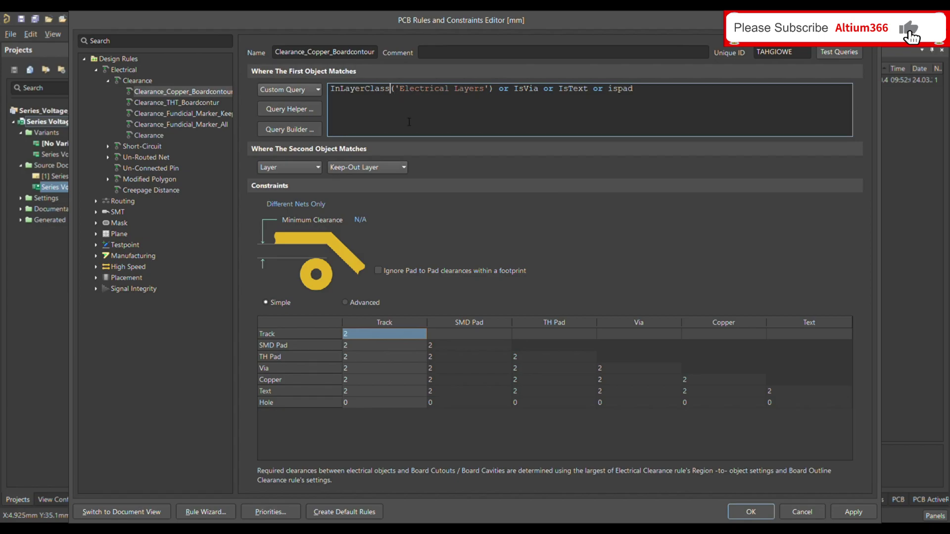
- Change the first-object query to OnLayer('Top Layer') or IsVia or IsText or ispad
key("BackSpace")
key("BackSpace")
key("BackSpace")
key("BackSpace")
key("BackSpace")
key("BackSpace")
key("BackSpace")
key("BackSpace")
key("BackSpace")
key("BackSpace")
key("BackSpace")
key("BackSpace")
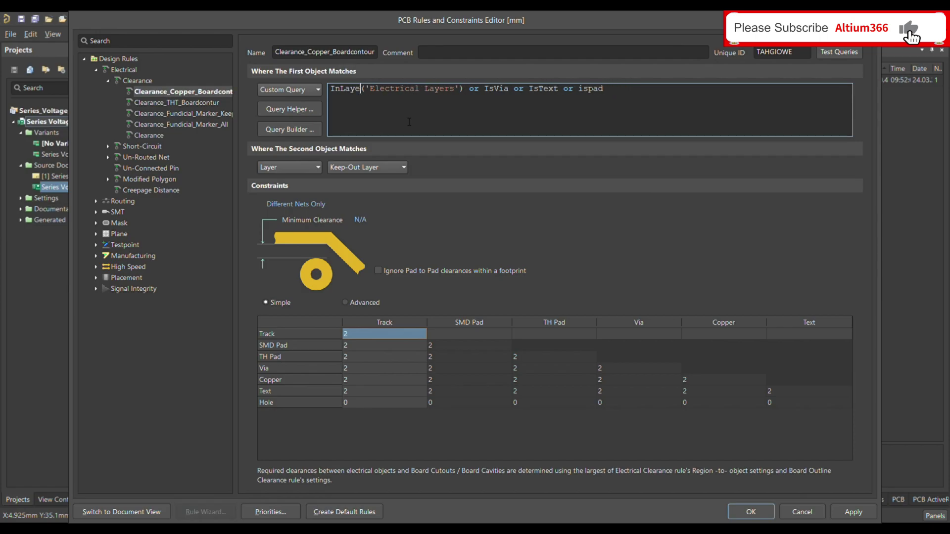
type("On")
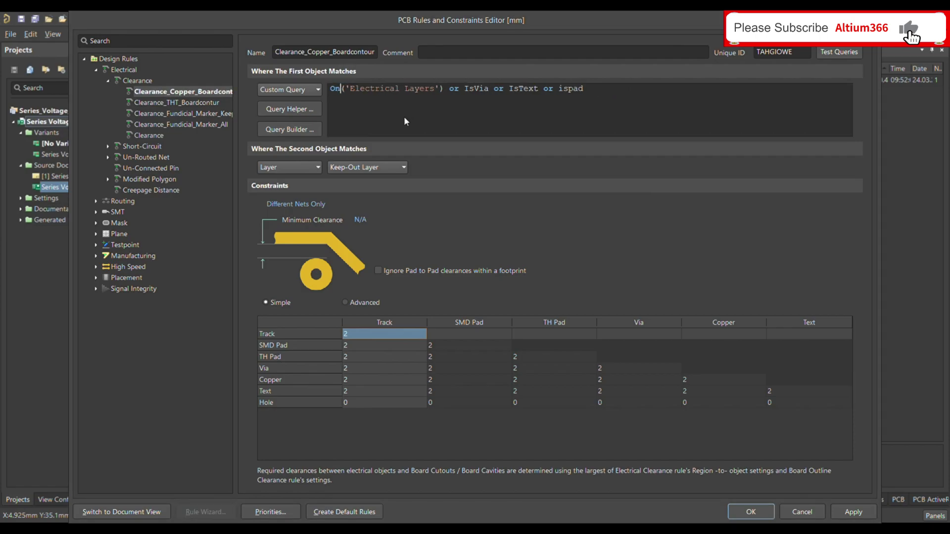
type("la")
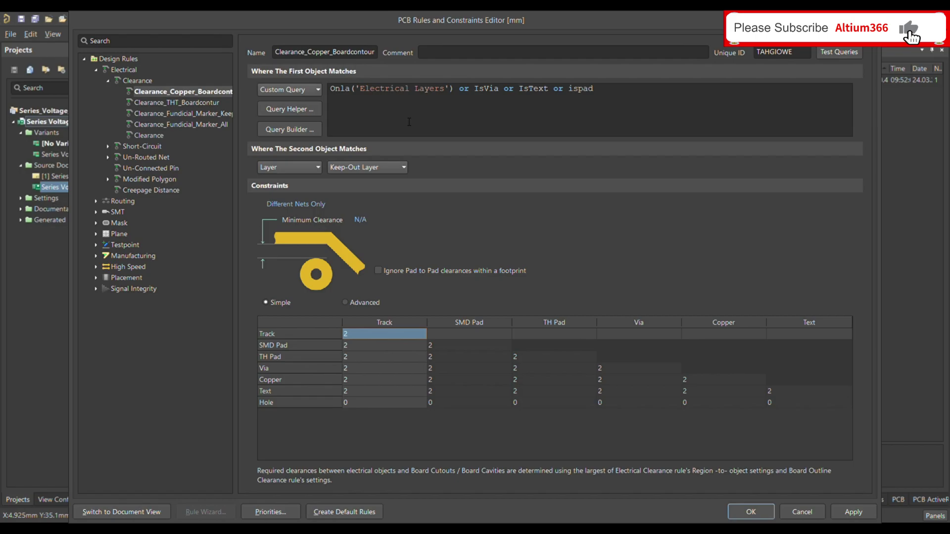
type("yer")
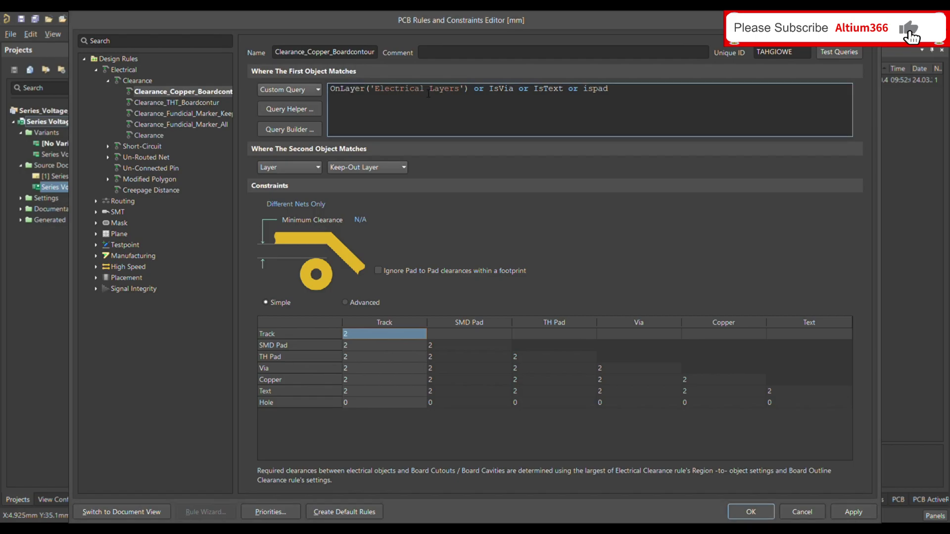
key("BackSpace")
key("BackSpace")
key("BackSpace")
key("BackSpace")
key("BackSpace")
key("BackSpace")
key("BackSpace")
key("BackSpace")
key("BackSpace")
key("BackSpace")
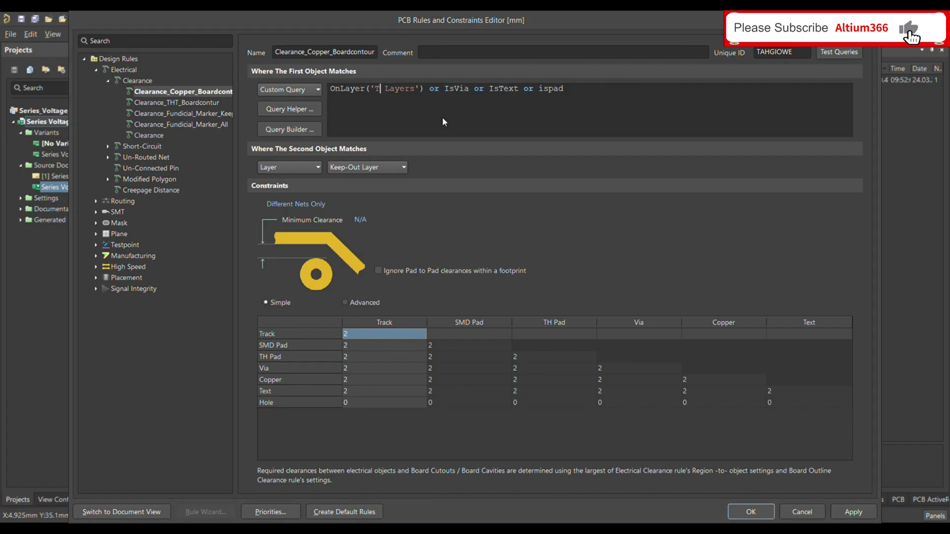
type("Top")
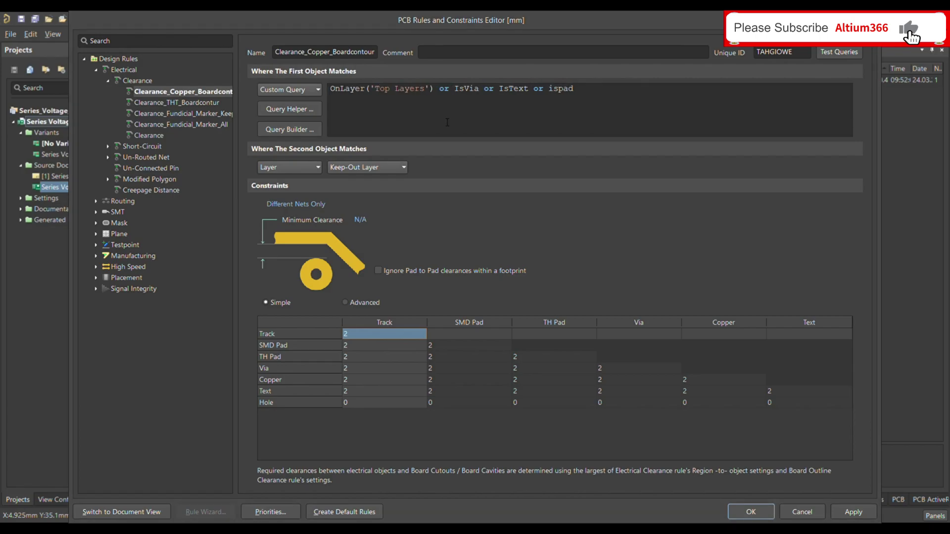
key("Right")
key("Right")
key("Right")
key("Right")
key("Right")
key("Right")
key("Right")
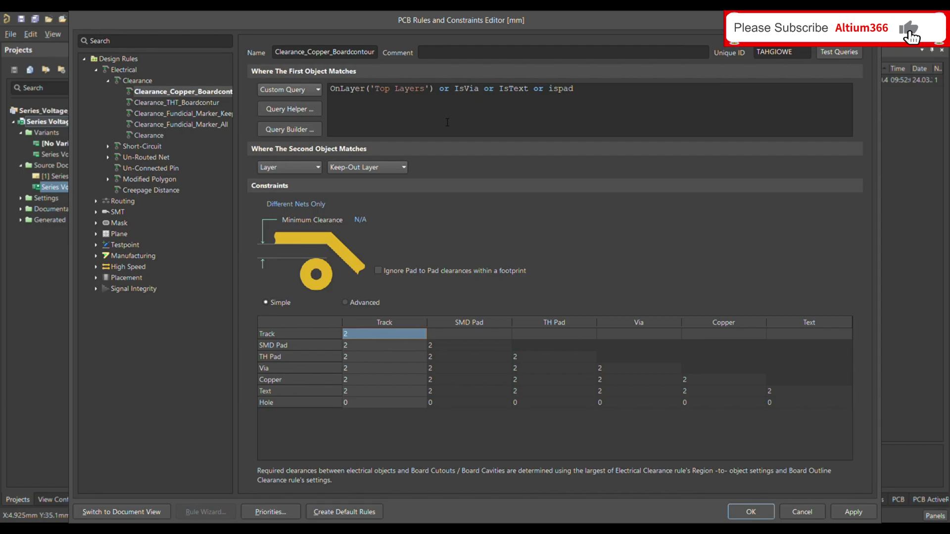
key("BackSpace")
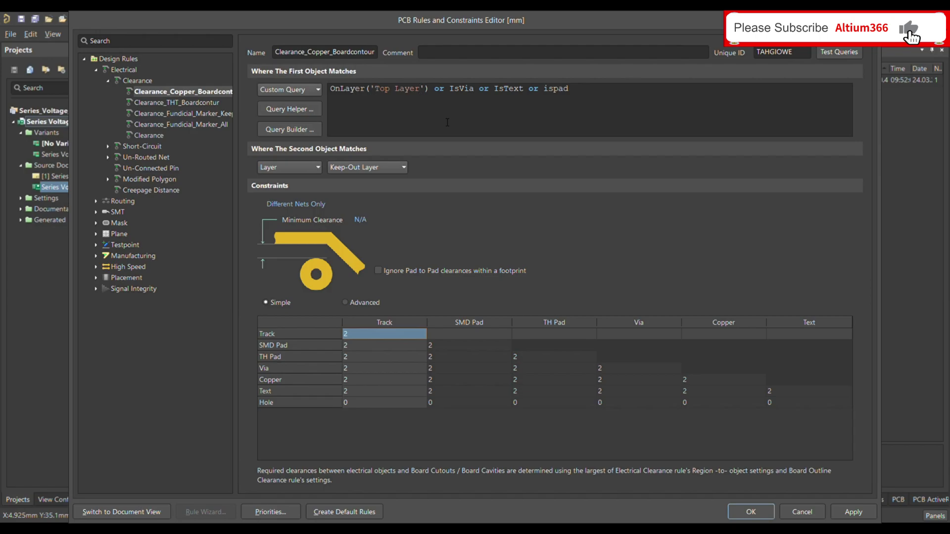
left_click(439, 89)
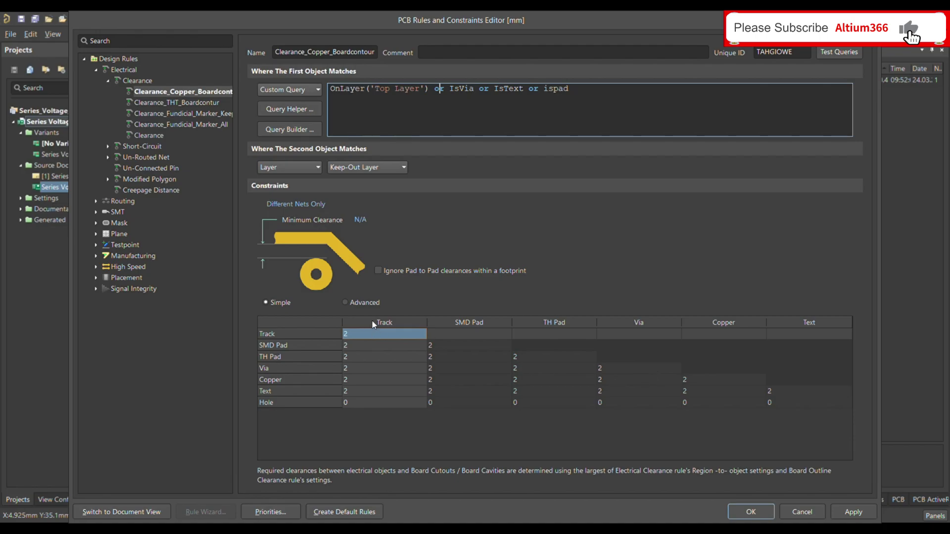
- Compare with the general Clearance rule, then apply the edited rule and close the editor
left_click(161, 136)
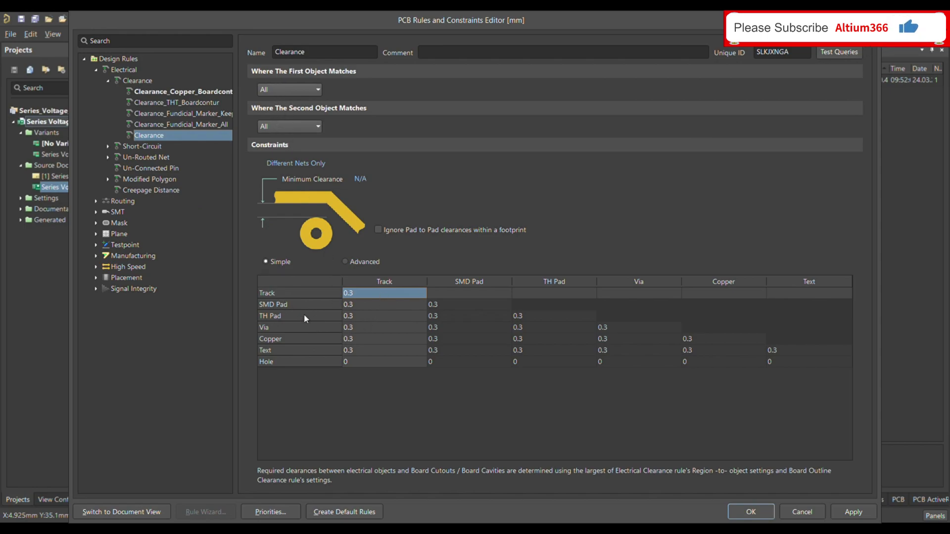
left_click(164, 92)
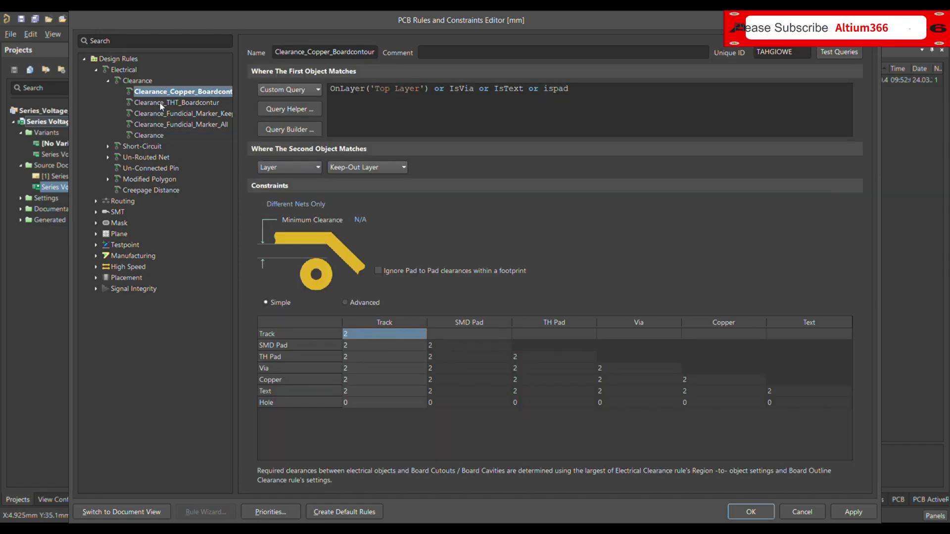
left_click(842, 510)
left_click(751, 512)
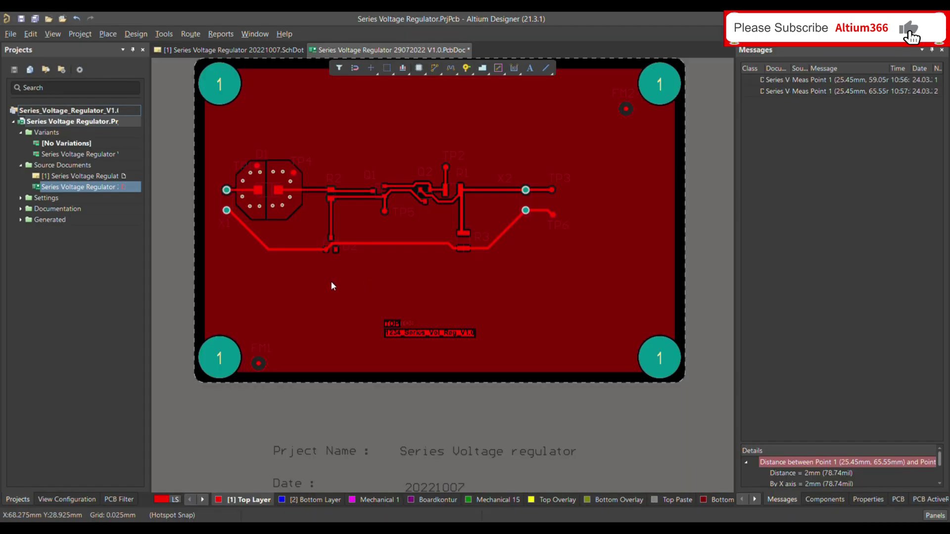
- Repour all polygons so the copper follows the updated board-edge rule
scroll(308, 309, "up", 2)
left_click(295, 321)
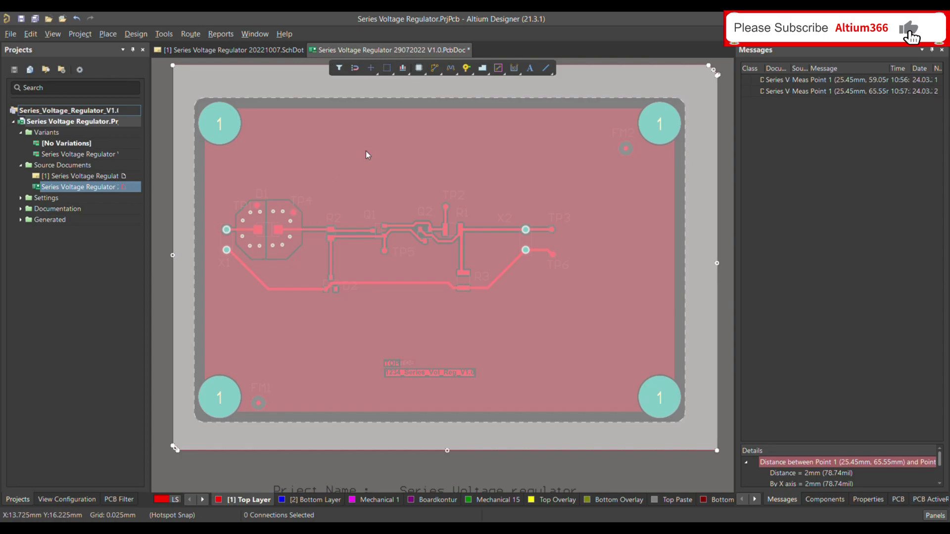
right_click(234, 235)
mouse_move(280, 360)
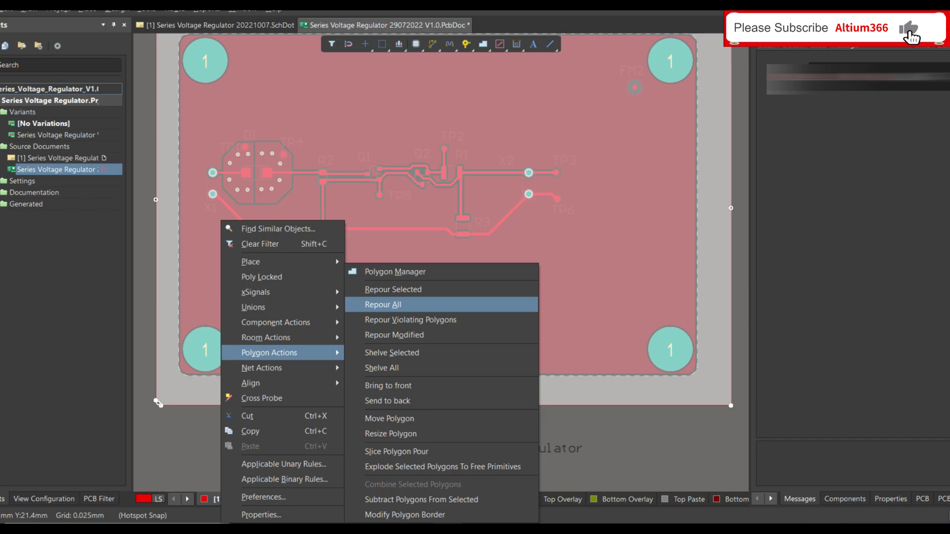
left_click(382, 304)
- Measure from the board outline to the top-layer copper edge, reading 2 mm, then fit the board
scroll(182, 227, "up", 5, "ctrl")
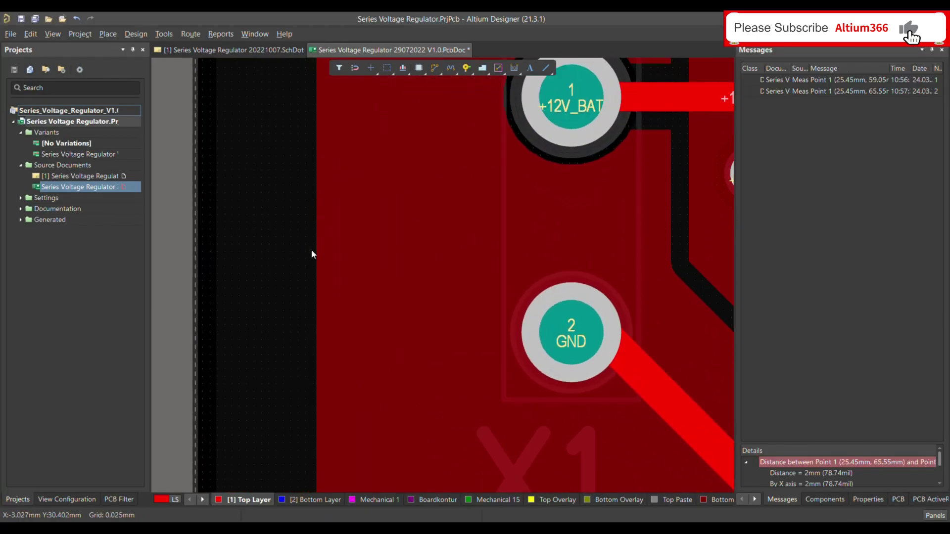
key("ctrl+m")
scroll(208, 260, "left", 4, "shift")
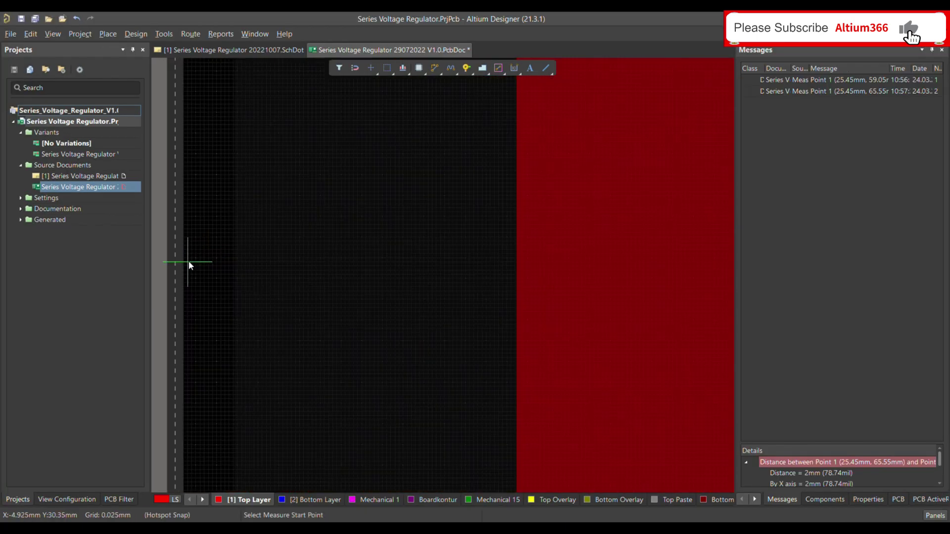
scroll(185, 263, "up", 2, "ctrl")
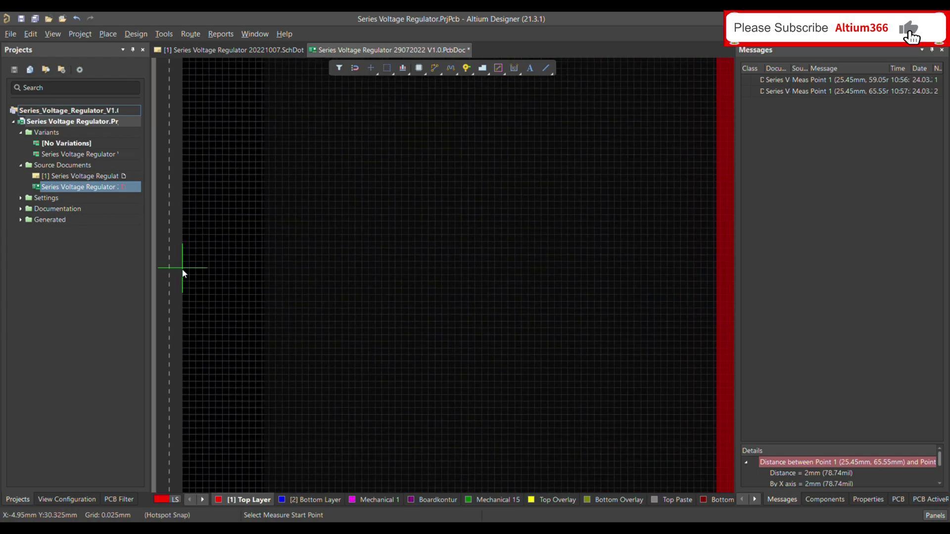
left_click(182, 269)
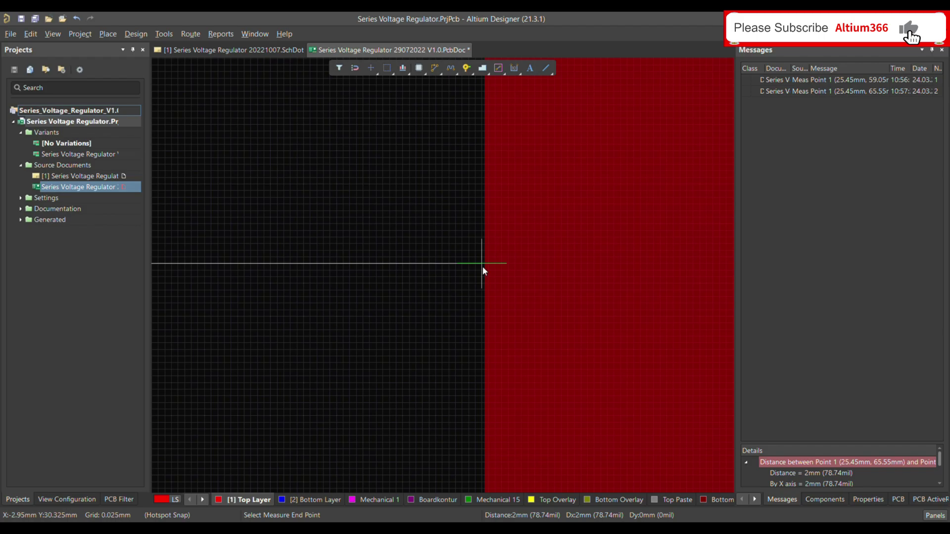
left_click(483, 266)
key("Escape")
key("ctrl+Page_Down")
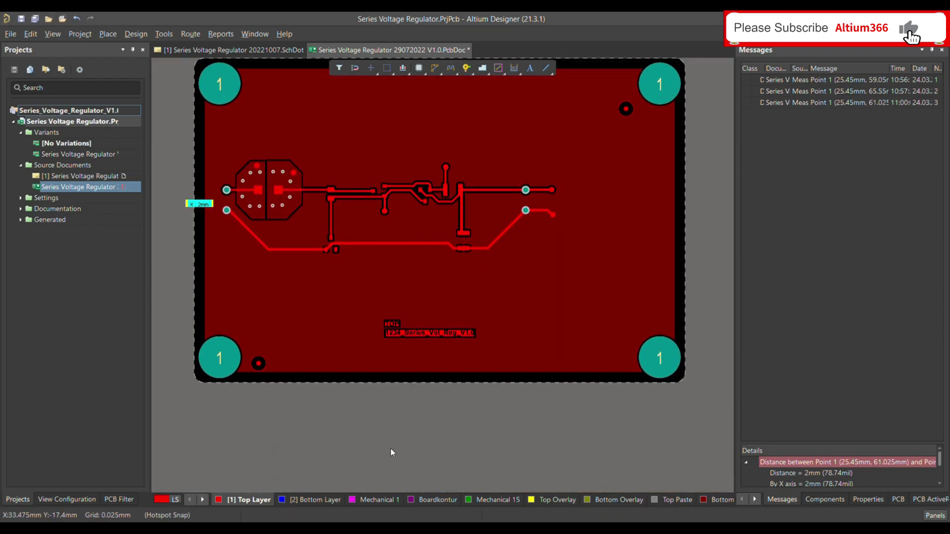
- On the Bottom Layer, measure the board edge to copper gap, reading only 0.3 mm
left_click(312, 503)
scroll(631, 221, "down", 2, "ctrl")
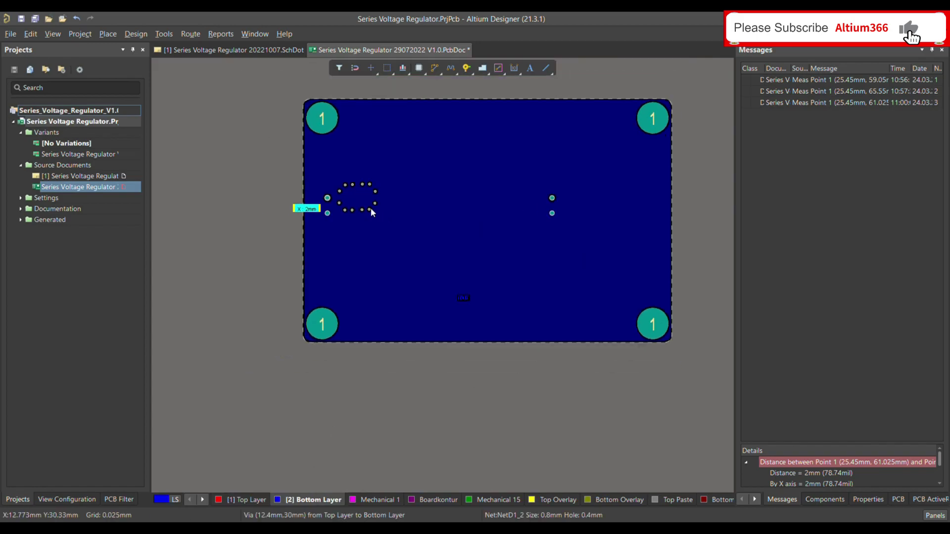
scroll(370, 207, "up", 5, "ctrl")
scroll(236, 162, "up", 3, "ctrl")
scroll(290, 290, "up", 3, "ctrl")
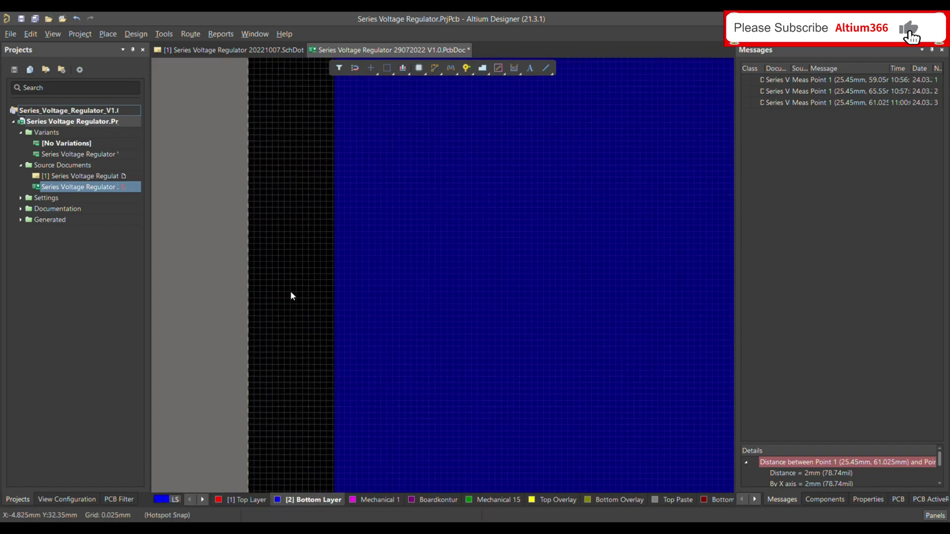
key("ctrl+m")
left_click(270, 314)
scroll(326, 314, "up", 3, "ctrl")
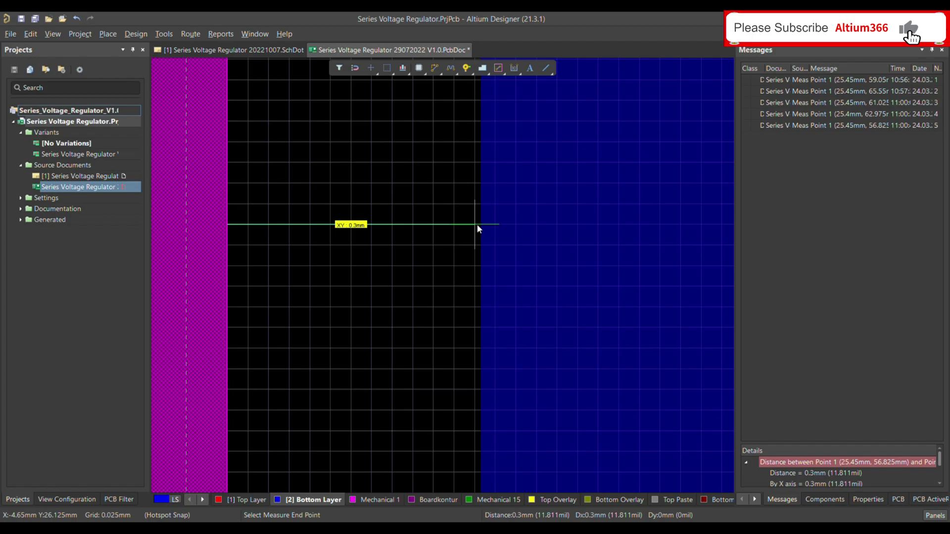
key("Escape")
key("ctrl+Page_Down")
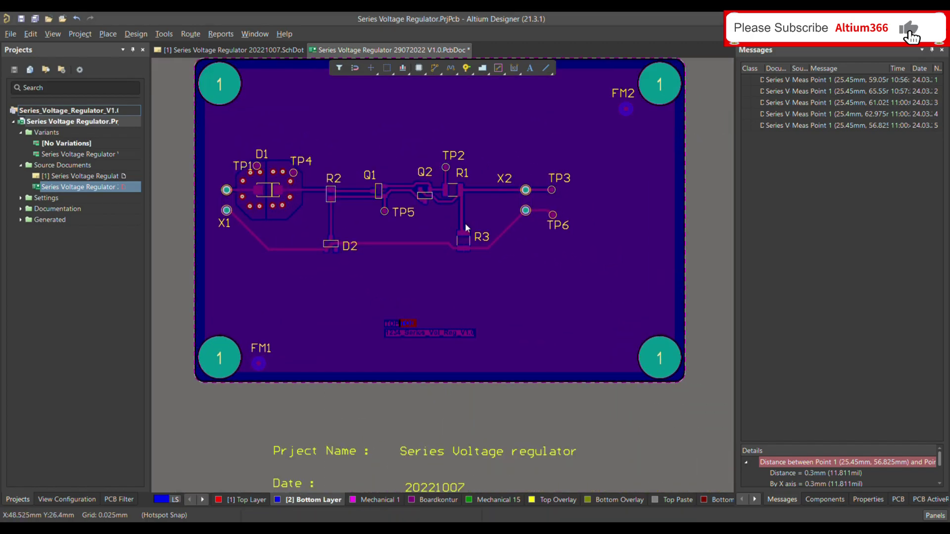
- Switch to the Top Layer and show it alone in single-layer mode (Shift+S)
left_click(237, 500)
left_click(360, 295)
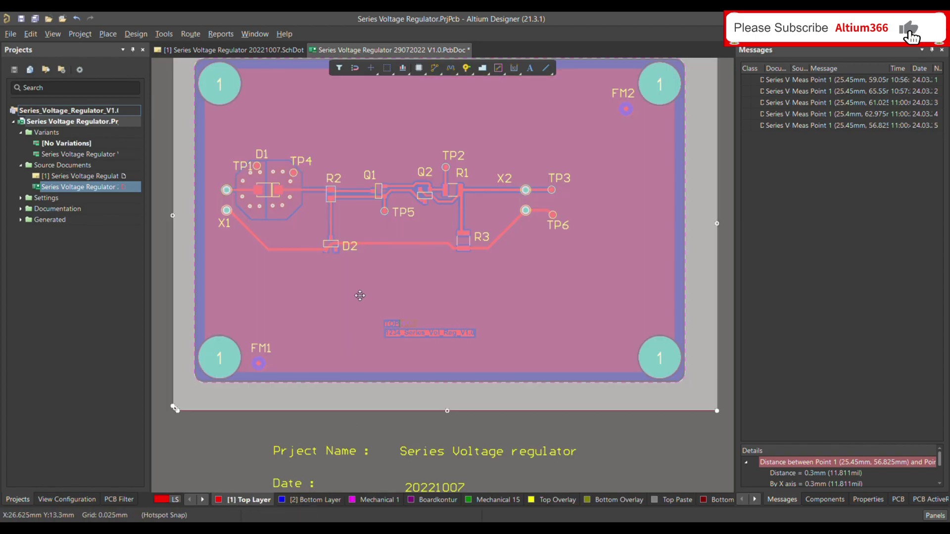
left_click(355, 302)
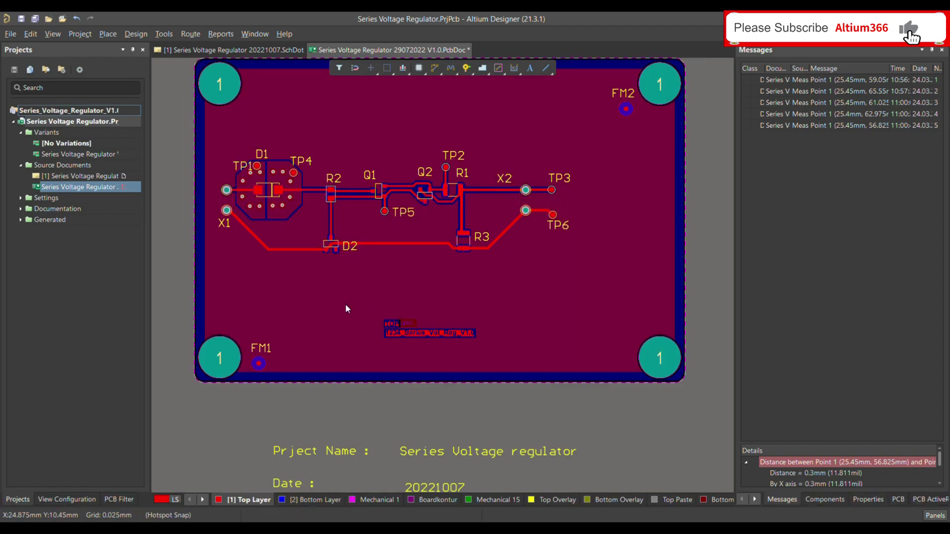
left_click(330, 305)
key("shift+s")
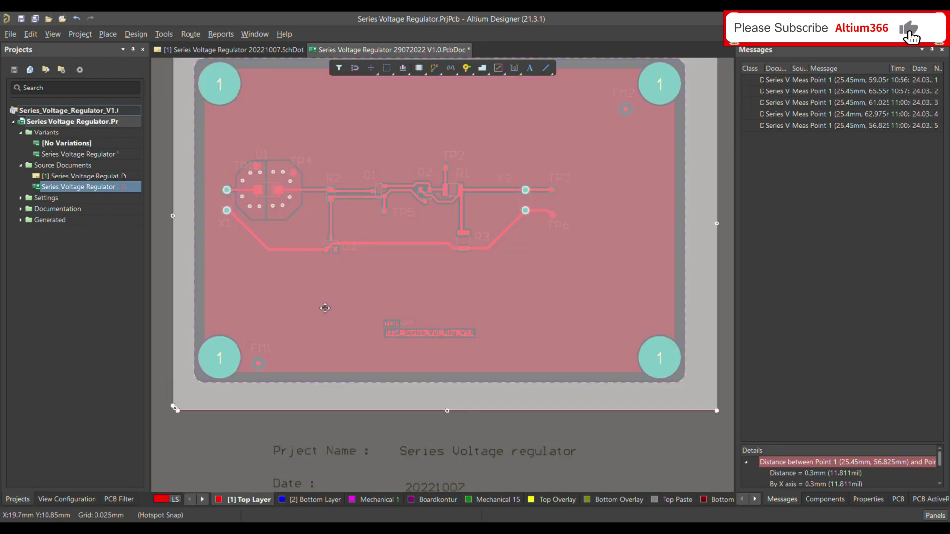
left_click(325, 308)
scroll(334, 237, "down", 1)
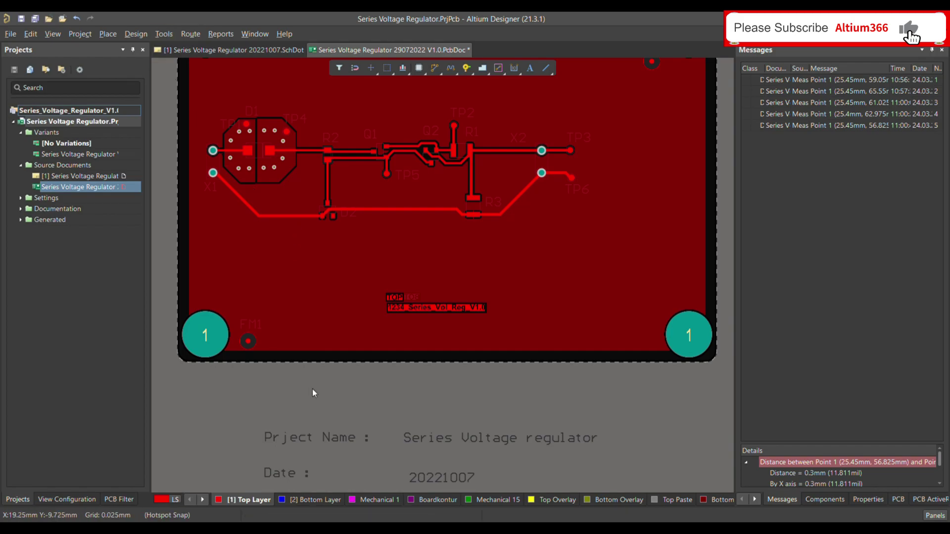
scroll(374, 407, "down", 1, "ctrl")
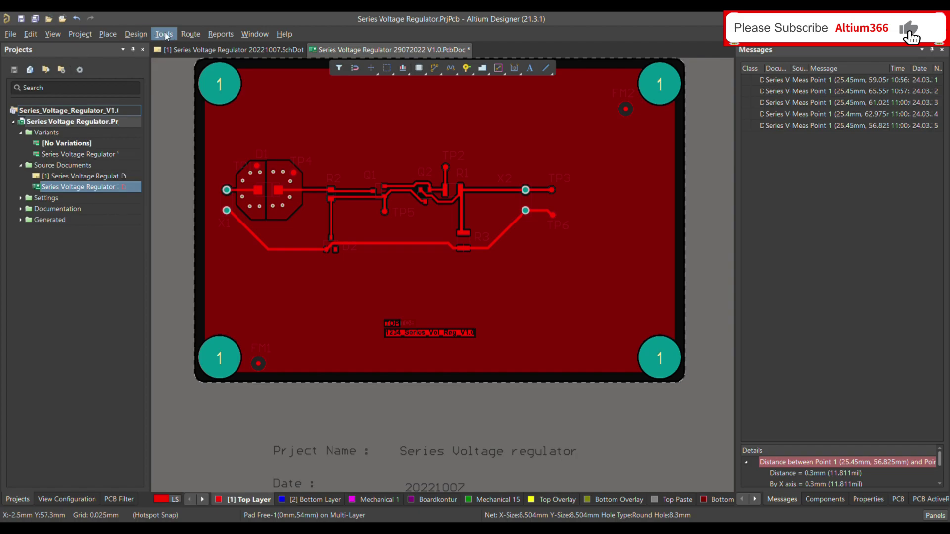
- Run the design rule check and open the 32 violations of the 2 mm clearance rule
left_click(164, 34)
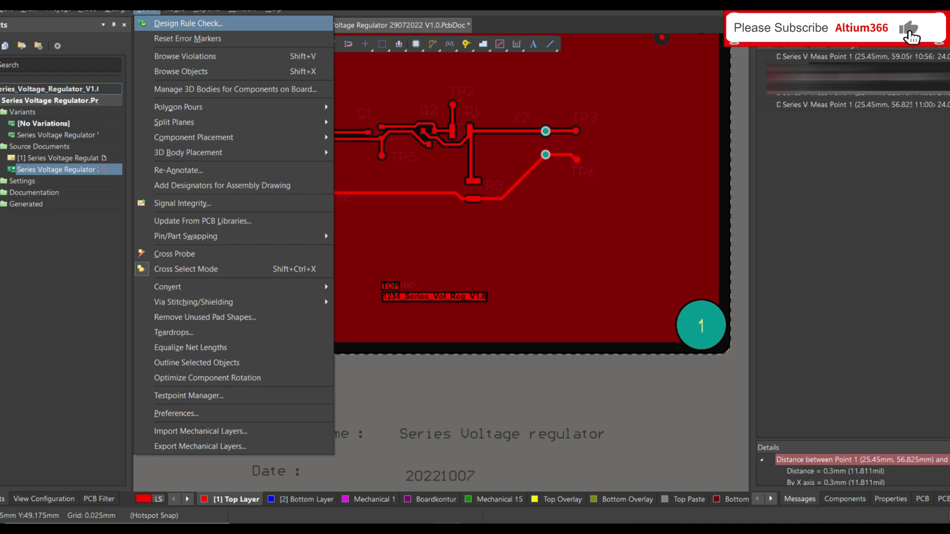
left_click(289, 467)
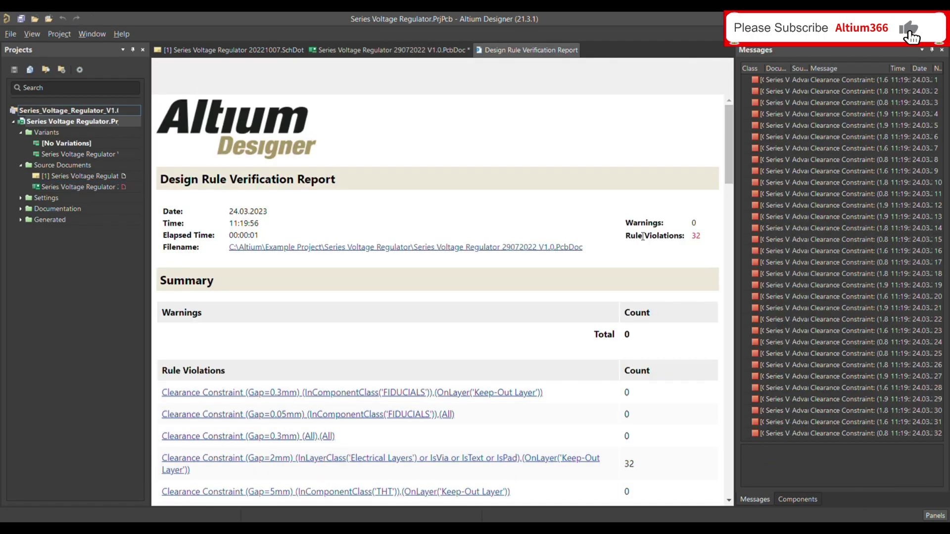
double_click(774, 81)
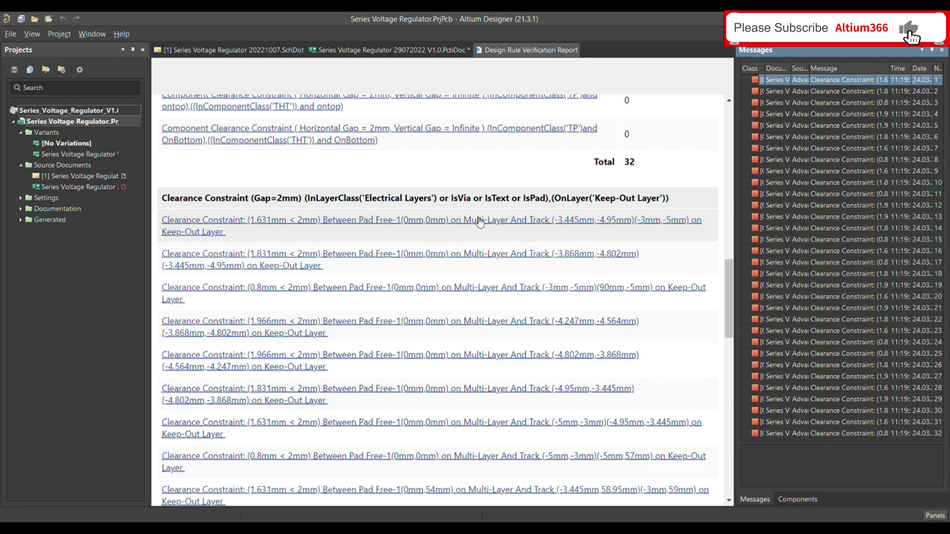
- Zoom to the first violation at mounting pad FM1, then switch to the 3D view
left_click(451, 226)
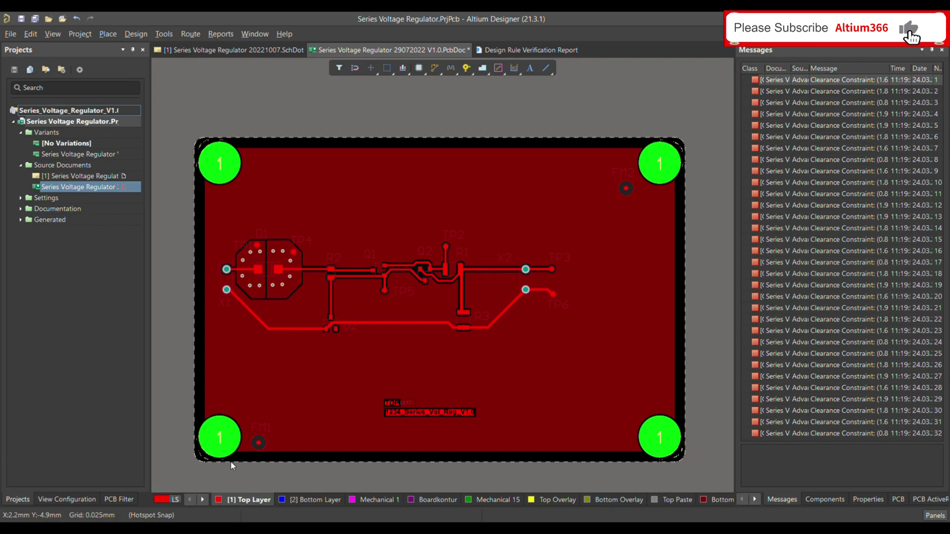
scroll(218, 396, "down", 3)
scroll(198, 342, "up", 3, "ctrl")
scroll(194, 321, "up", 2, "ctrl")
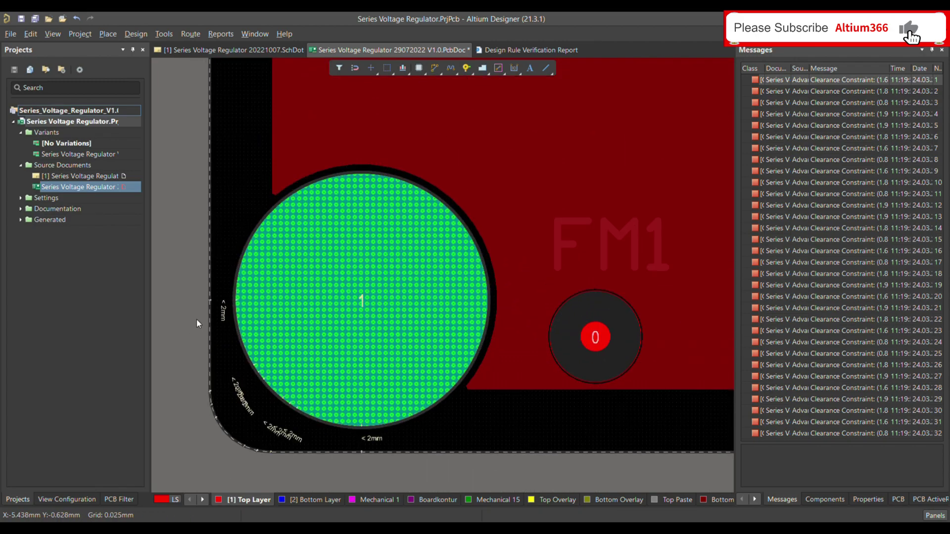
scroll(324, 317, "down", 4, "ctrl")
key("3")
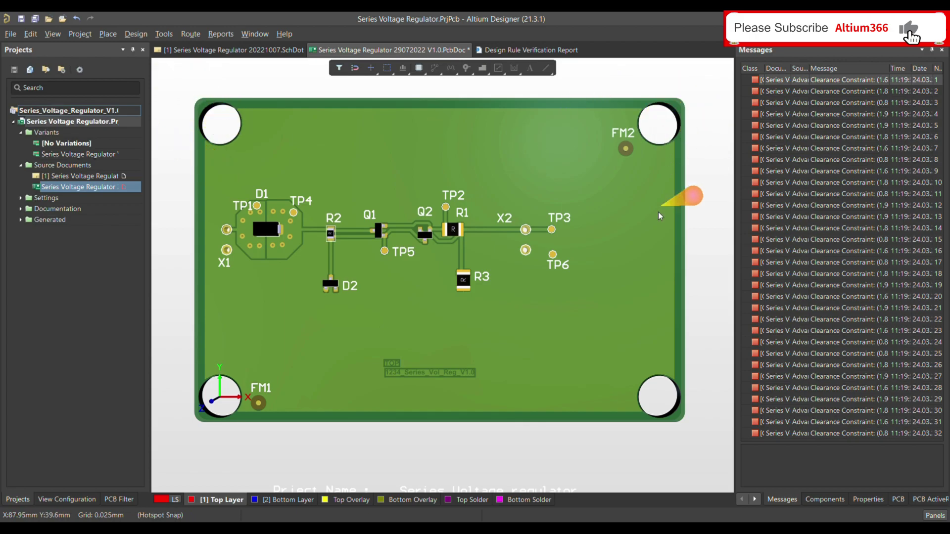
- Append "and not (OnLayer('Multi-layer'))" to the Clearance_Copper_Boardcontour rule's custom query
key("2")
key("d")
key("r")
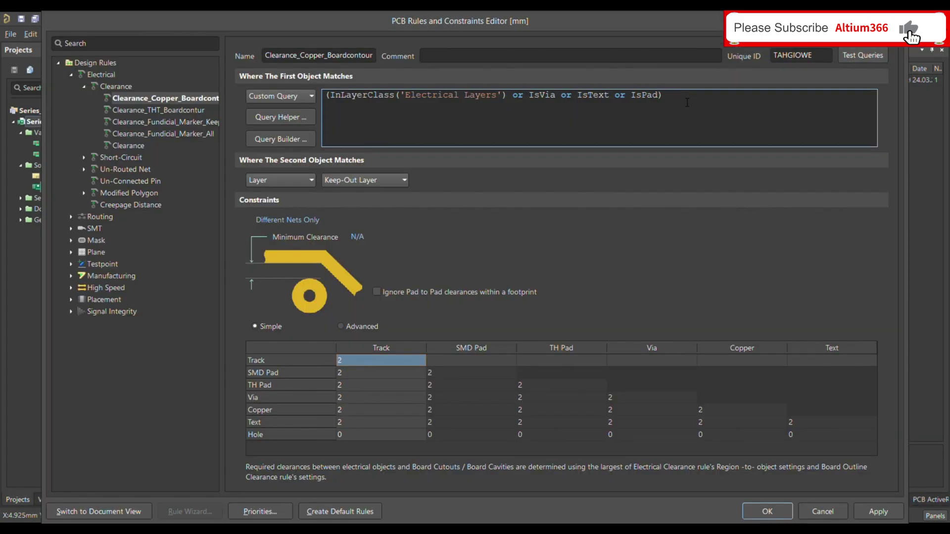
type("and ")
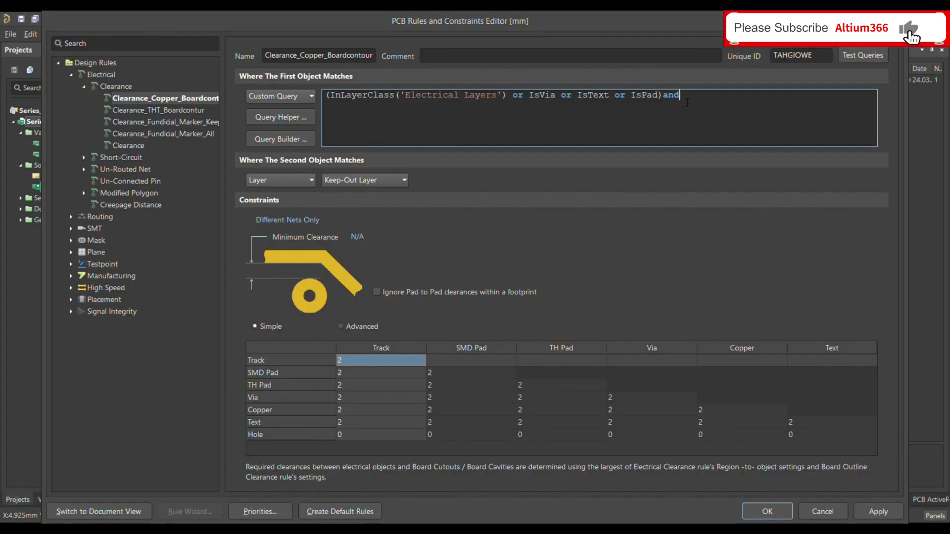
type("not (On")
type("layer(")
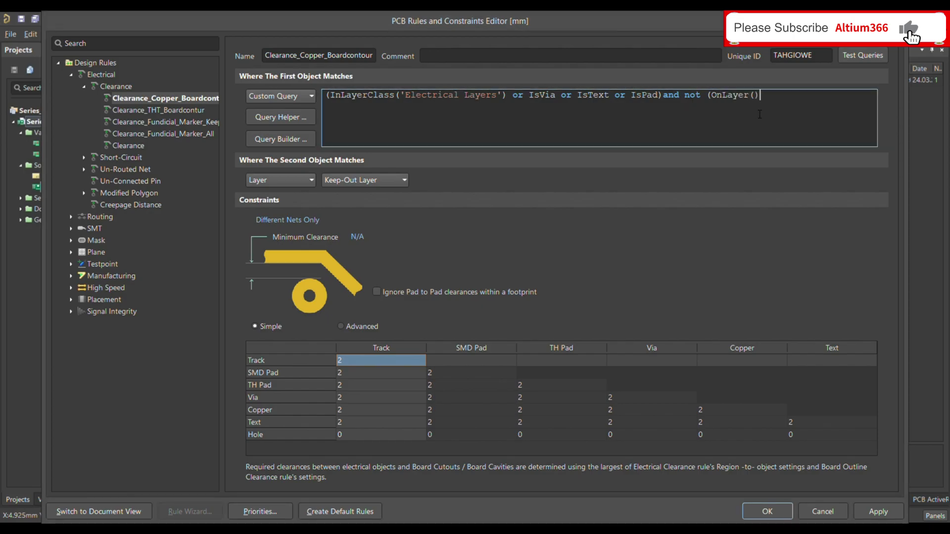
type("'')")
key("Left")
type("Multi")
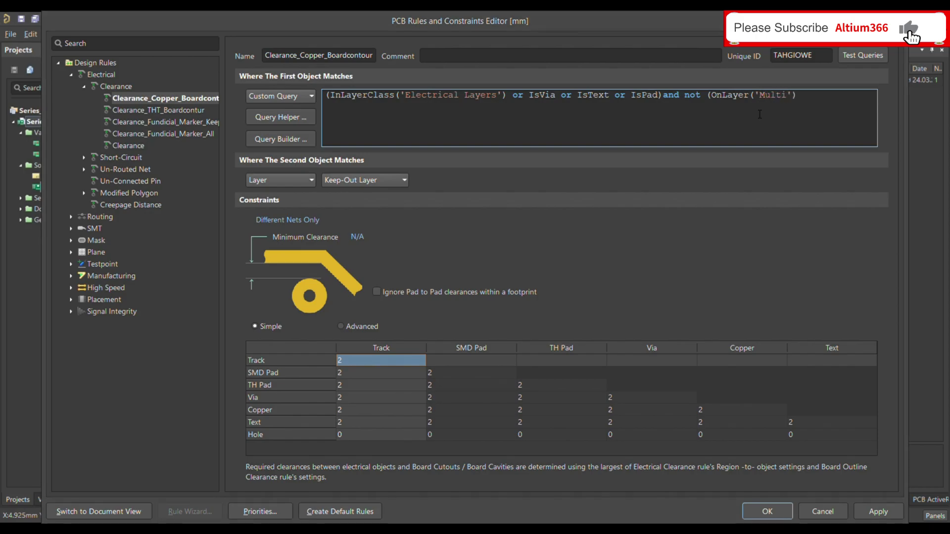
type("-layer")
key("End")
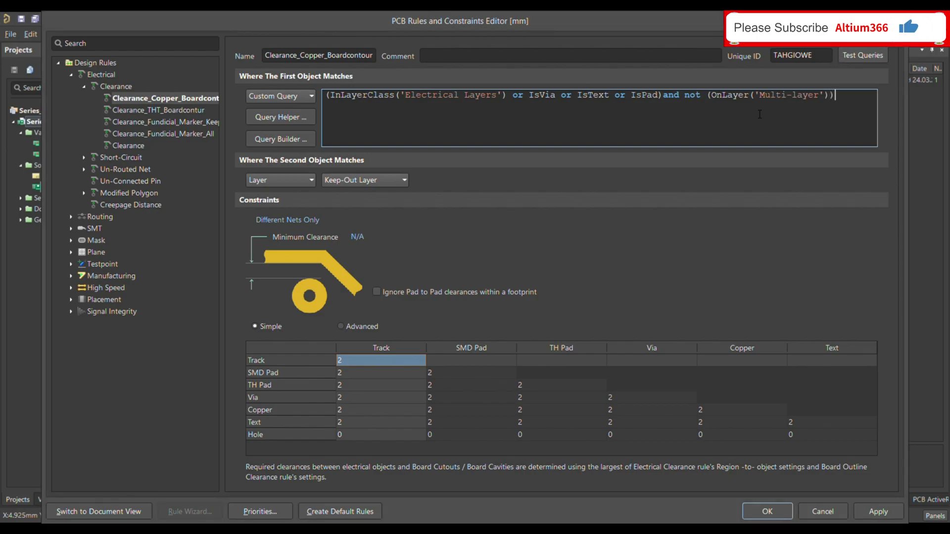
type(")")
- Apply the edited rule and rerun the design rule check from Tools
left_click(873, 510)
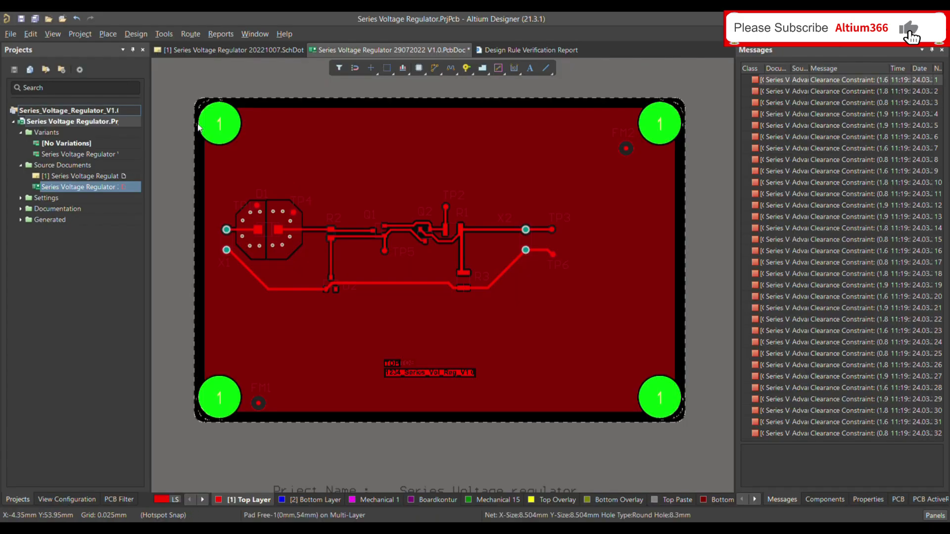
left_click(164, 35)
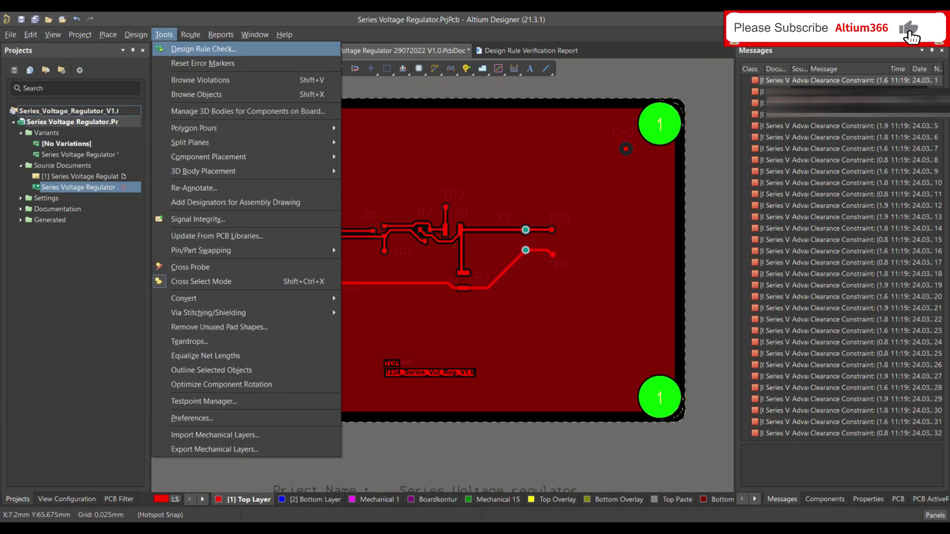
key("Return")
left_click(308, 476)
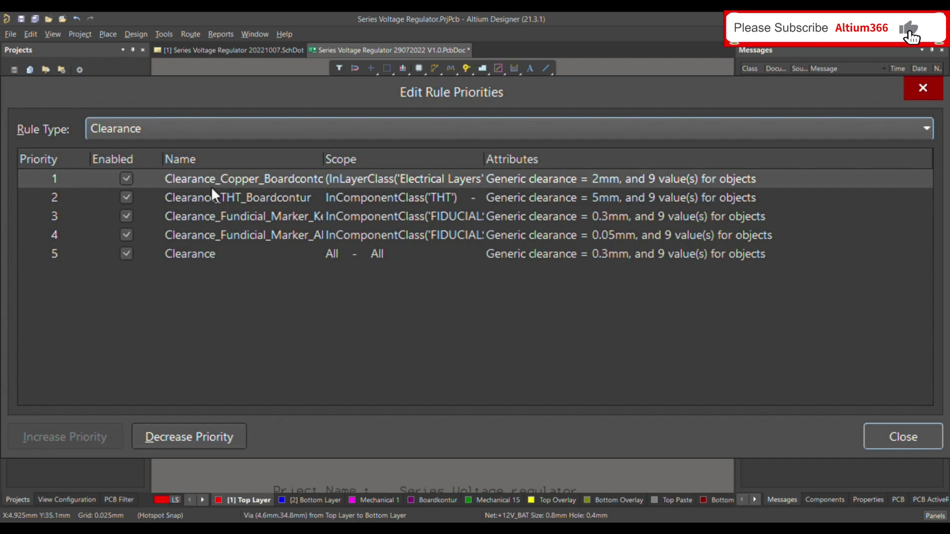
- Widen the Name column and confirm Clearance_Copper_Boardcontour ranks first, the 0.3 mm Clearance fifth
left_click(329, 181)
left_click_drag(324, 159, 408, 145)
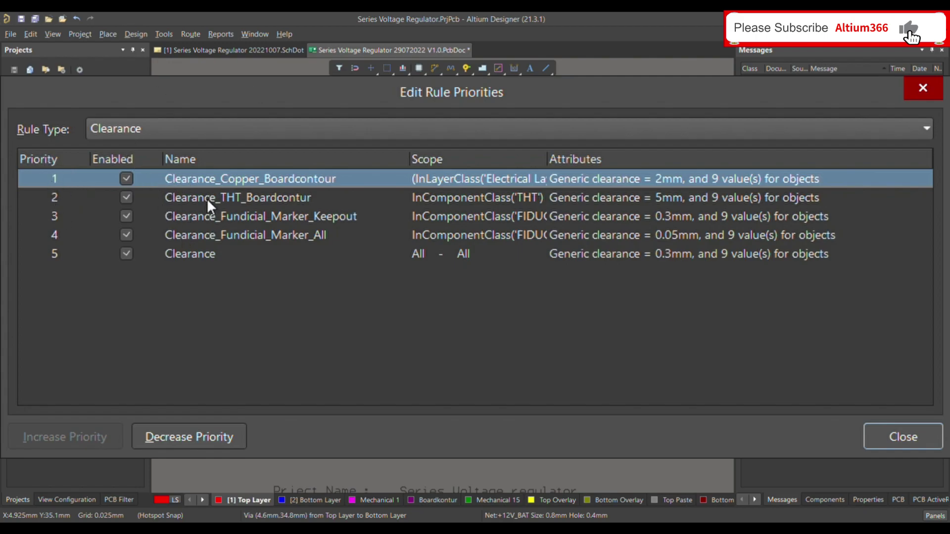
left_click(169, 258)
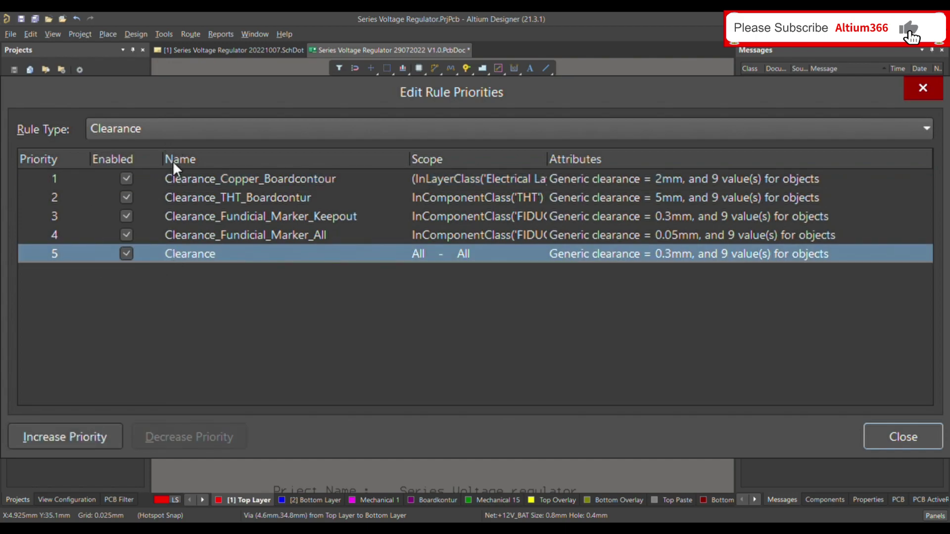
left_click(205, 183)
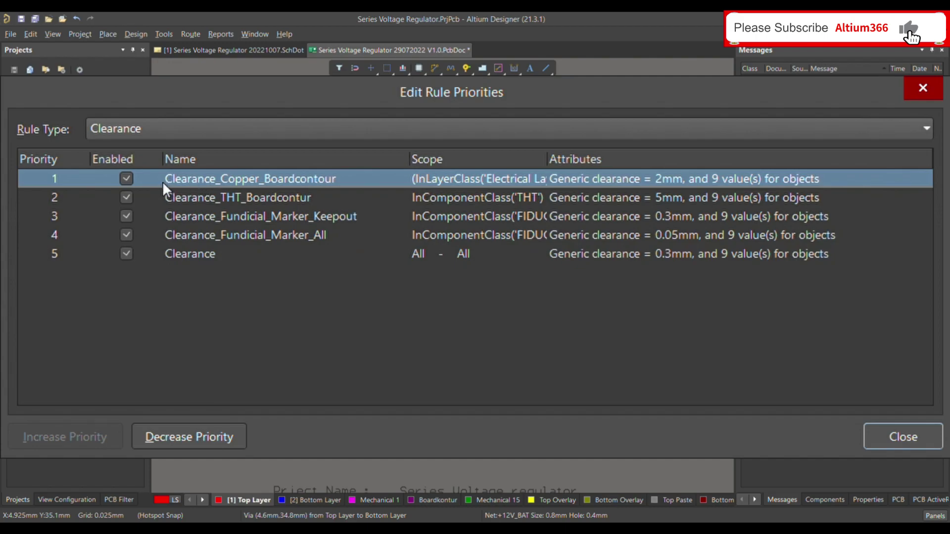